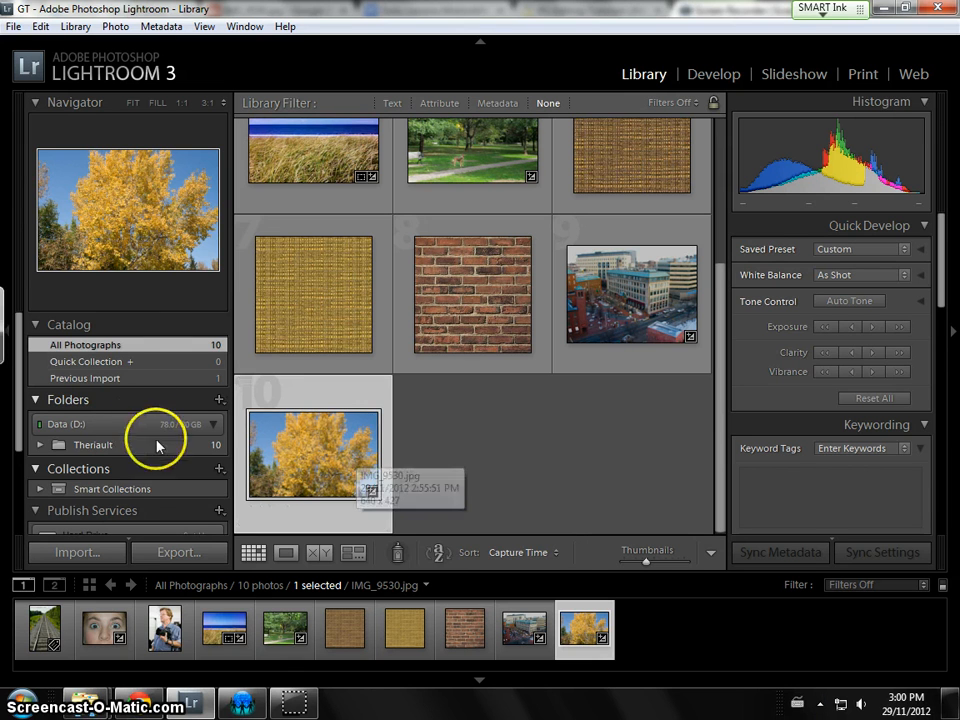
pyautogui.moveTo(722, 400); pyautogui.dragTo(715, 437)
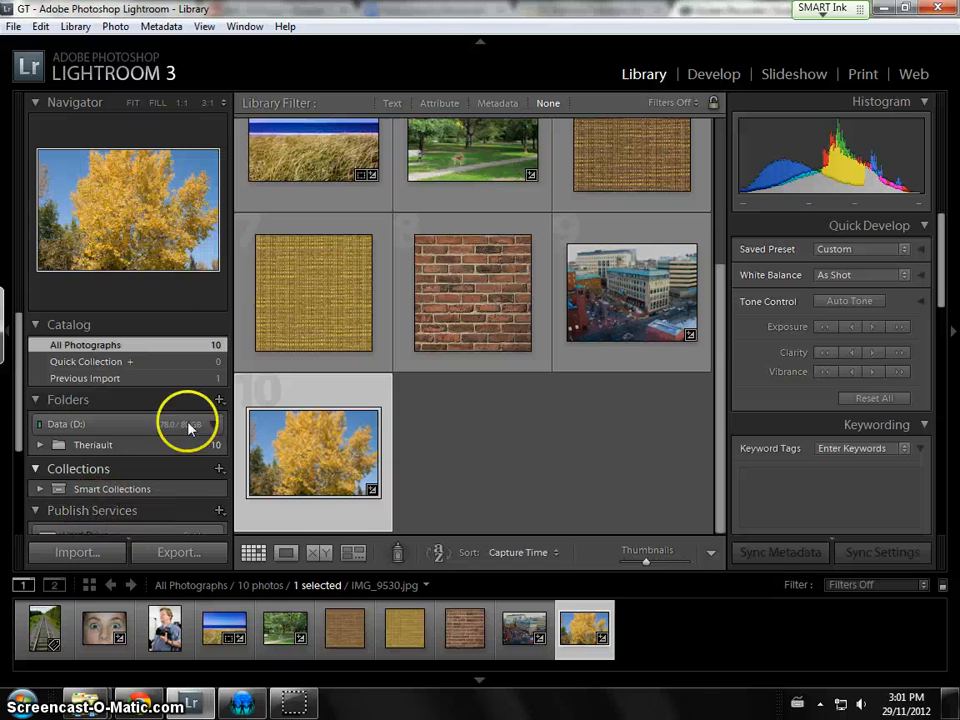
pyautogui.moveTo(17, 400); pyautogui.dragTo(18, 482)
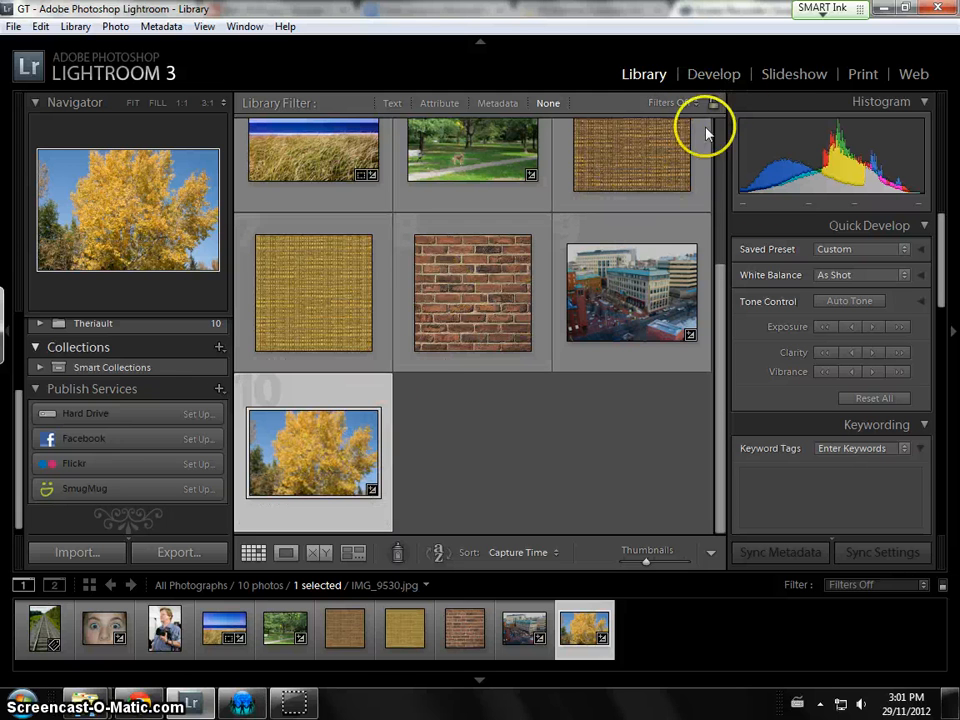
pyautogui.click(716, 74)
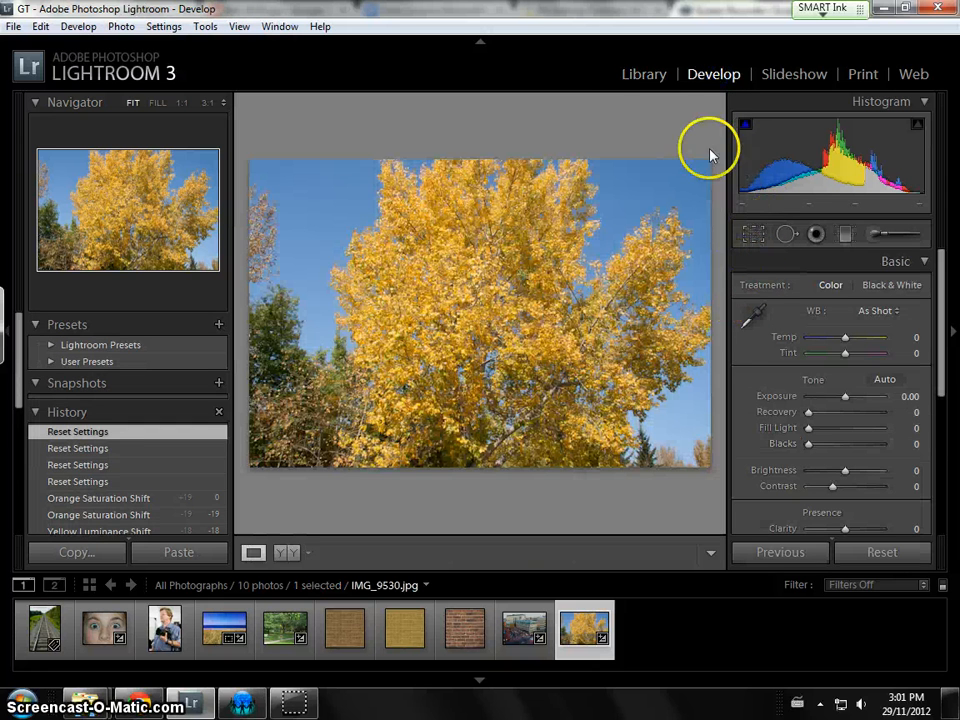
pyautogui.click(640, 78)
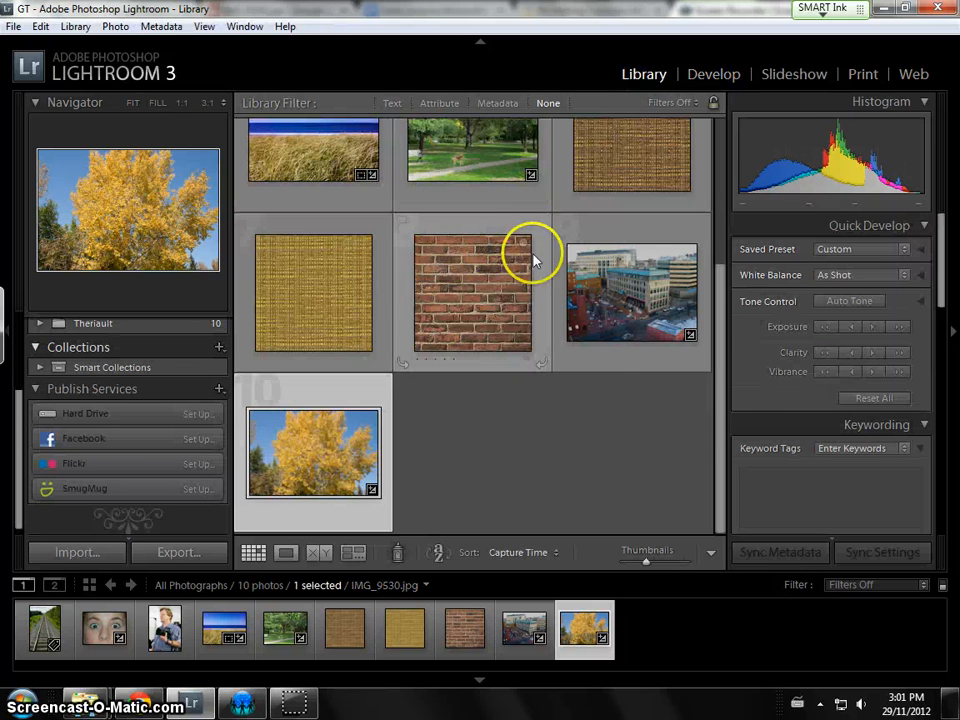
pyautogui.moveTo(721, 416); pyautogui.dragTo(706, 462)
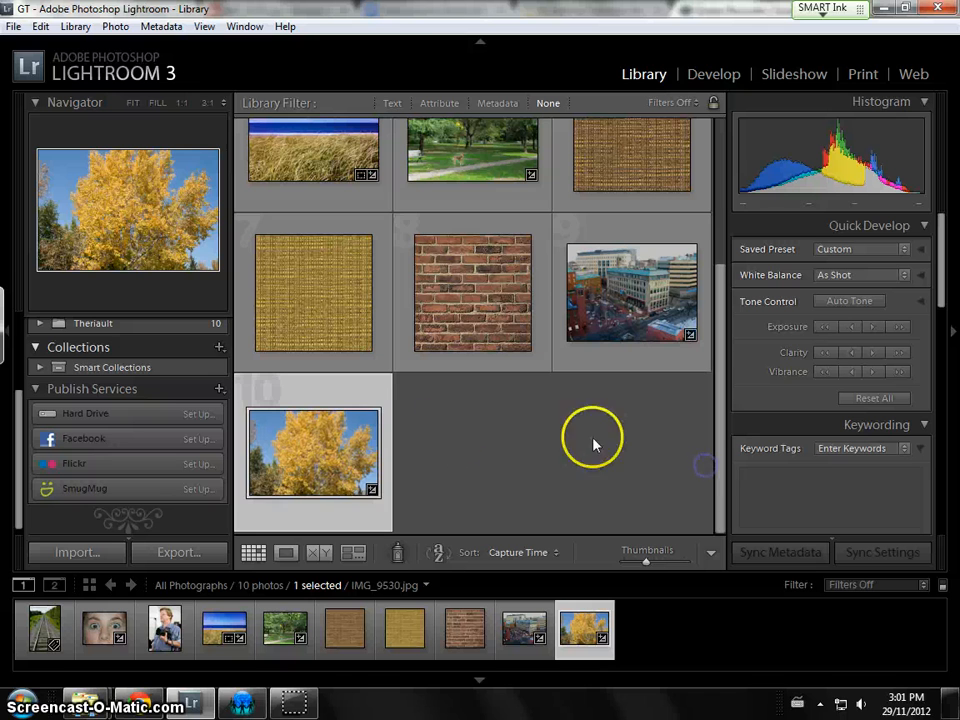
# Bring the yellow tree photo into the Develop module and enable profile corrections under Lens Corrections
pyautogui.click(717, 74)
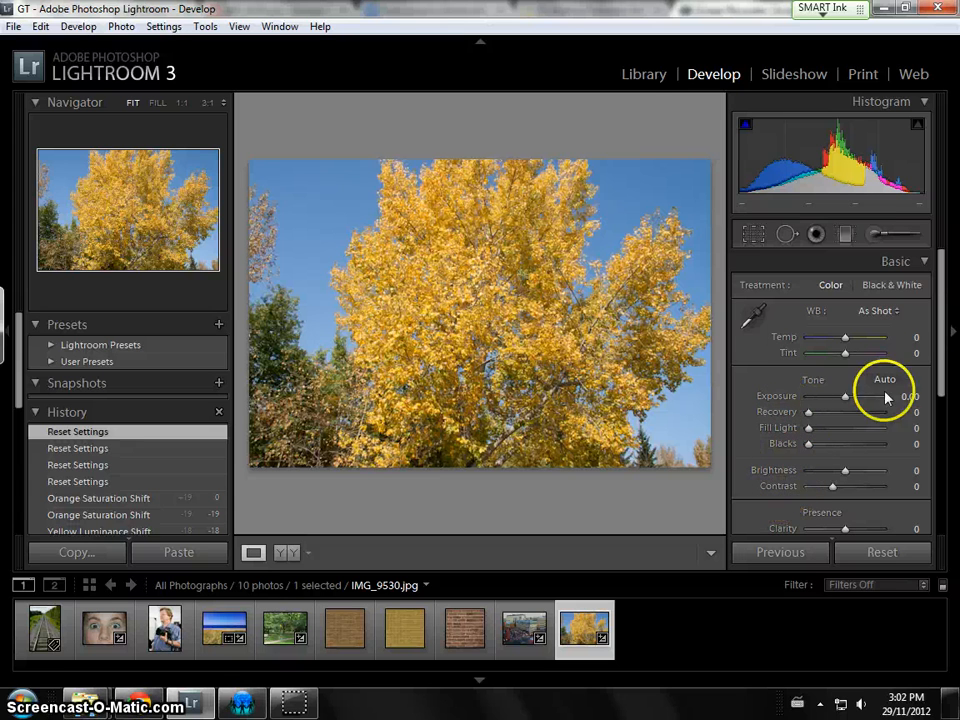
pyautogui.moveTo(943, 364)
pyautogui.mouseDown()
pyautogui.moveTo(932, 420)
pyautogui.moveTo(939, 385)
pyautogui.mouseUp()
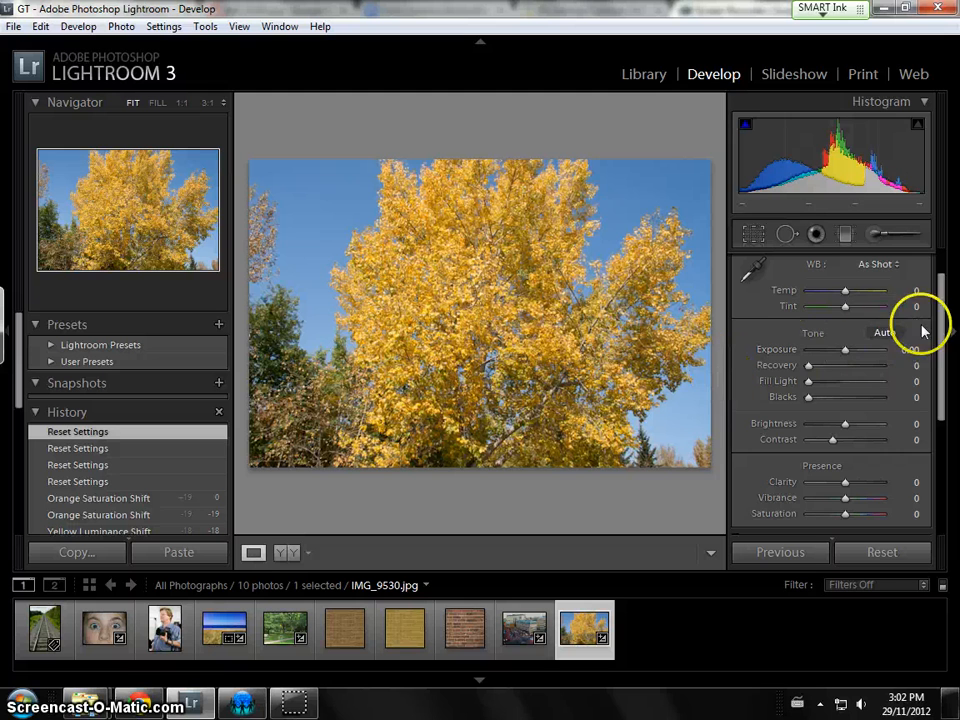
pyautogui.moveTo(940, 311); pyautogui.dragTo(943, 289)
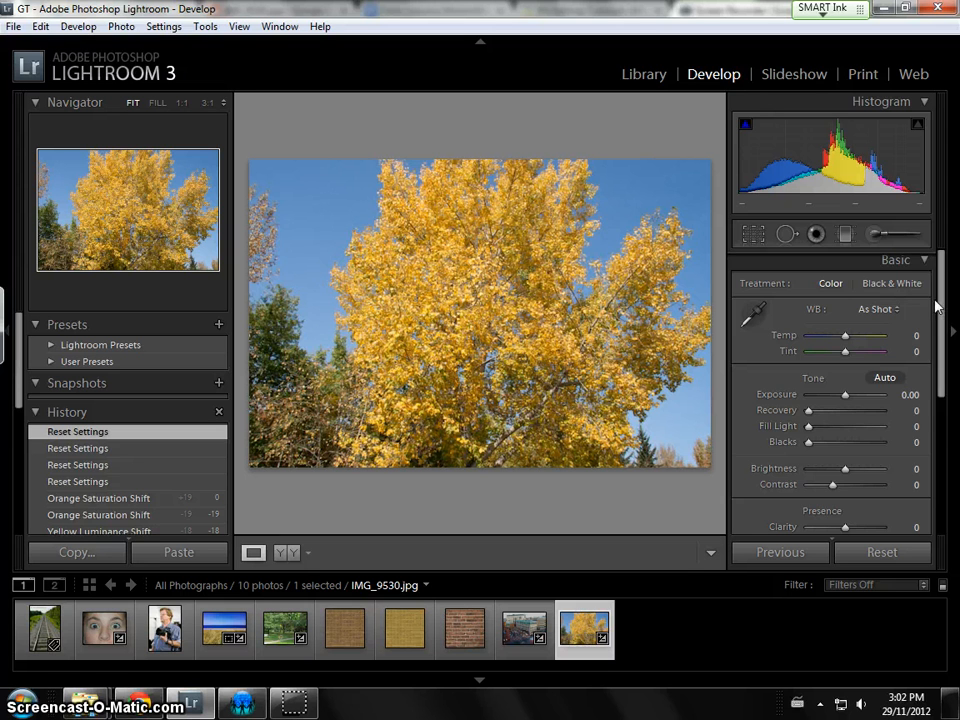
pyautogui.click(940, 304)
pyautogui.moveTo(940, 304); pyautogui.dragTo(938, 453)
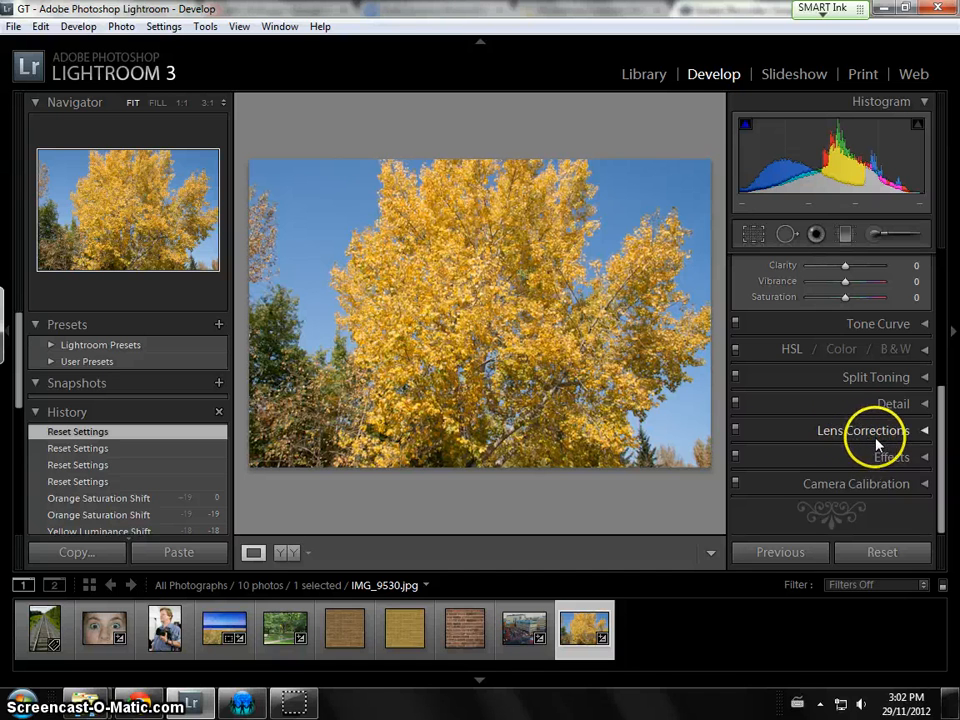
pyautogui.click(924, 433)
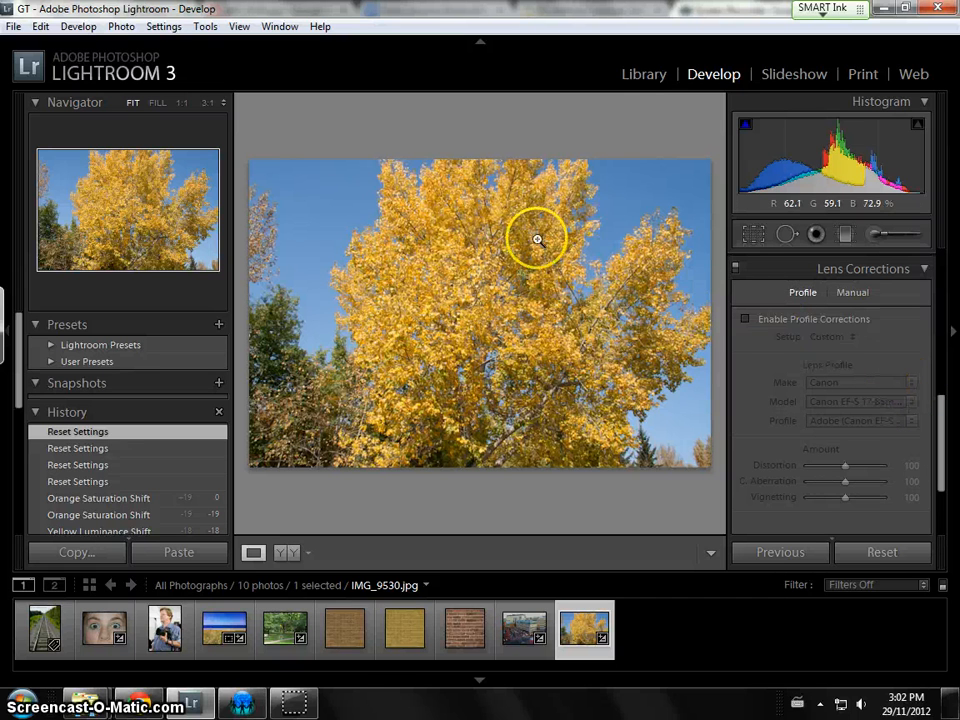
pyautogui.click(745, 320)
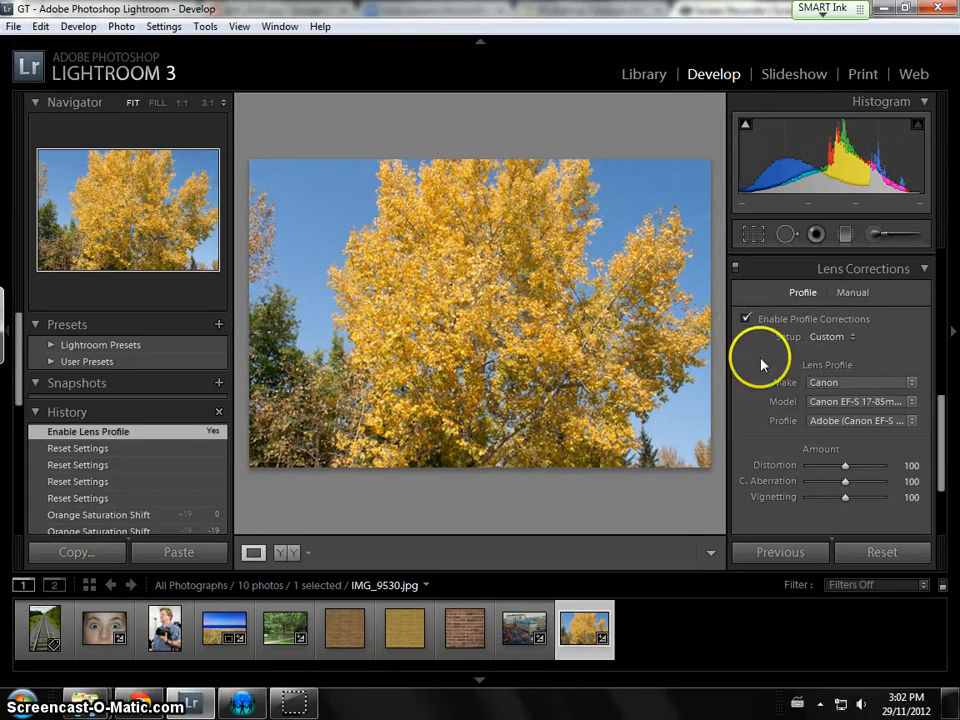
# Try Apple as the lens profile make and look through its available lens models
pyautogui.click(911, 386)
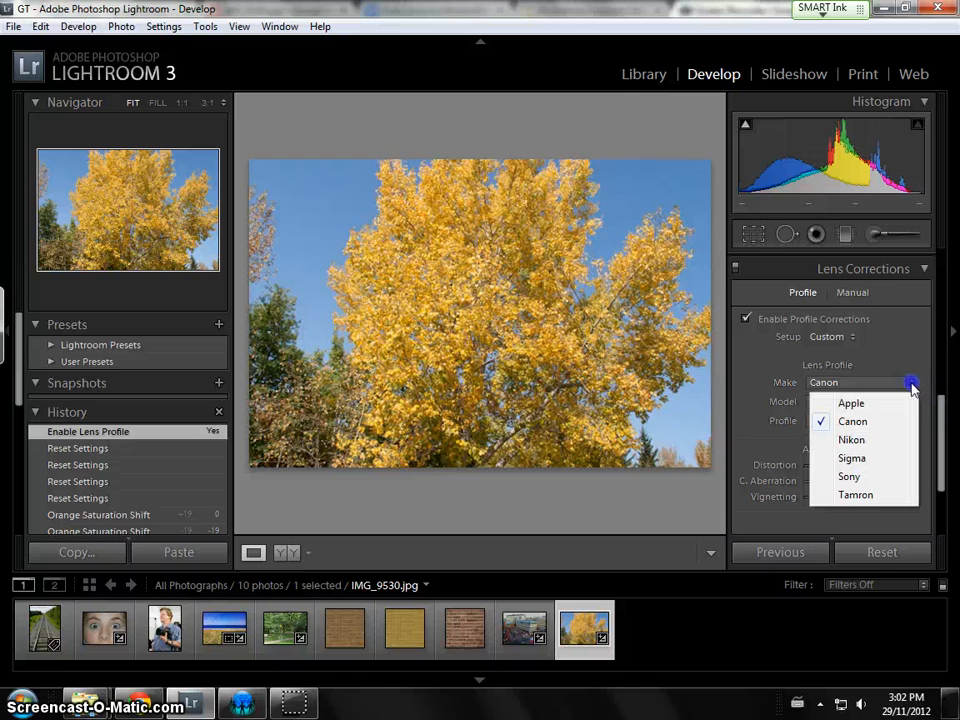
pyautogui.click(828, 405)
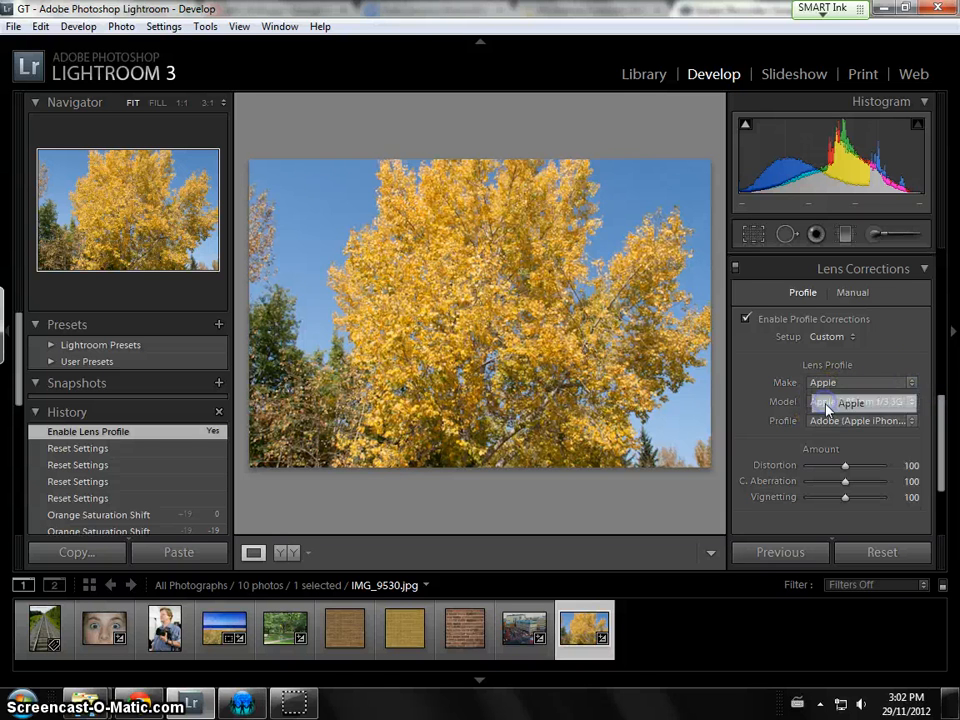
pyautogui.click(912, 403)
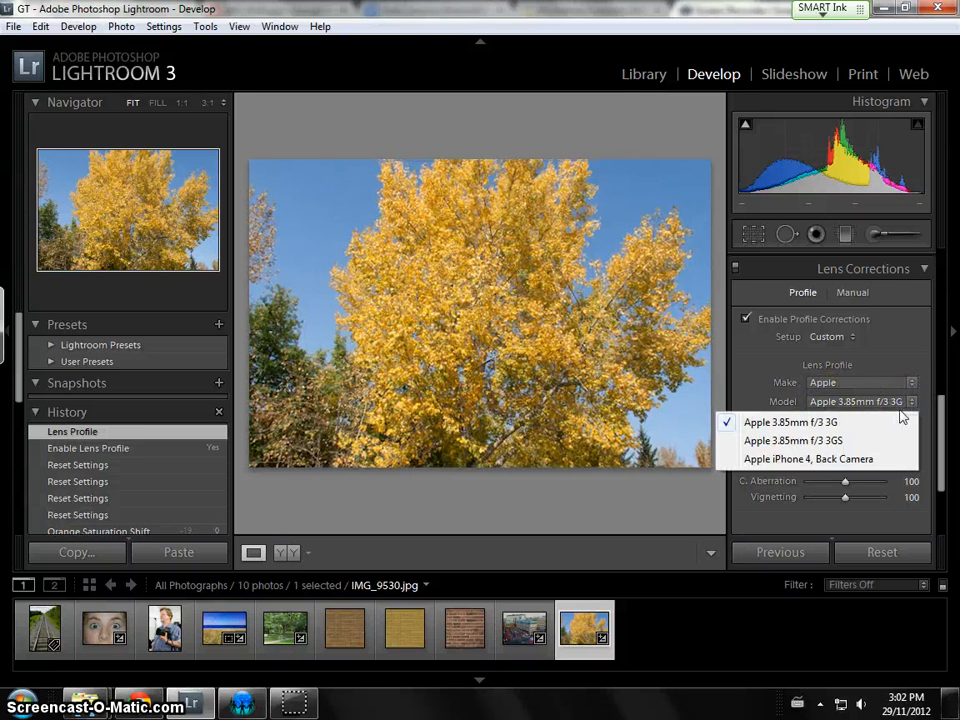
pyautogui.click(904, 344)
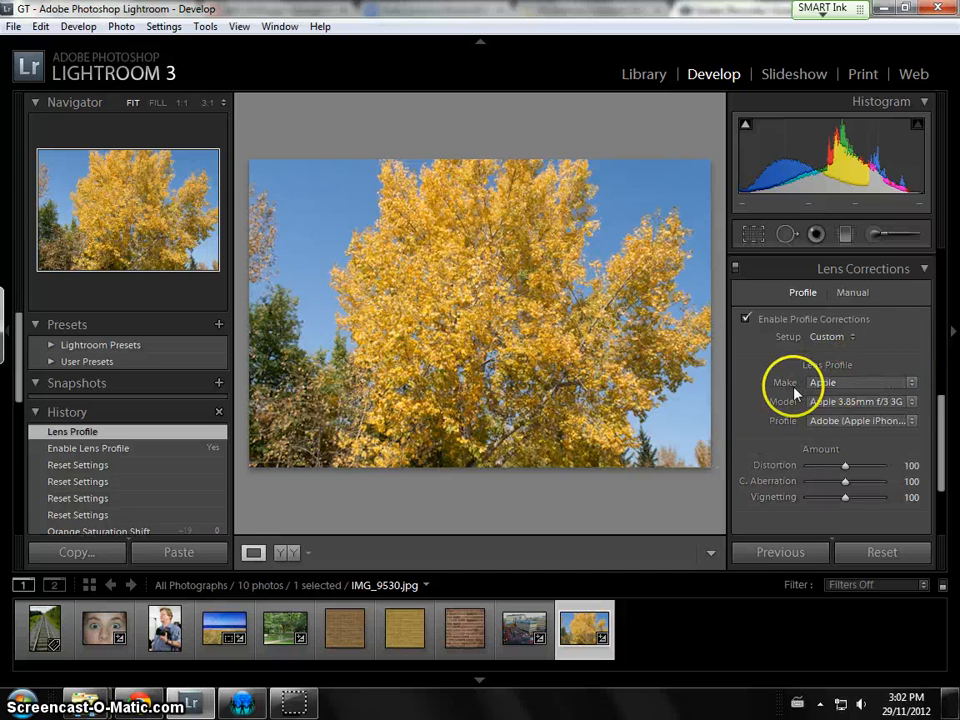
# Set the lens profile to Canon with the EF-S 17-85mm f/4-5.6 IS USM model, and collapse Lens Corrections
pyautogui.click(912, 386)
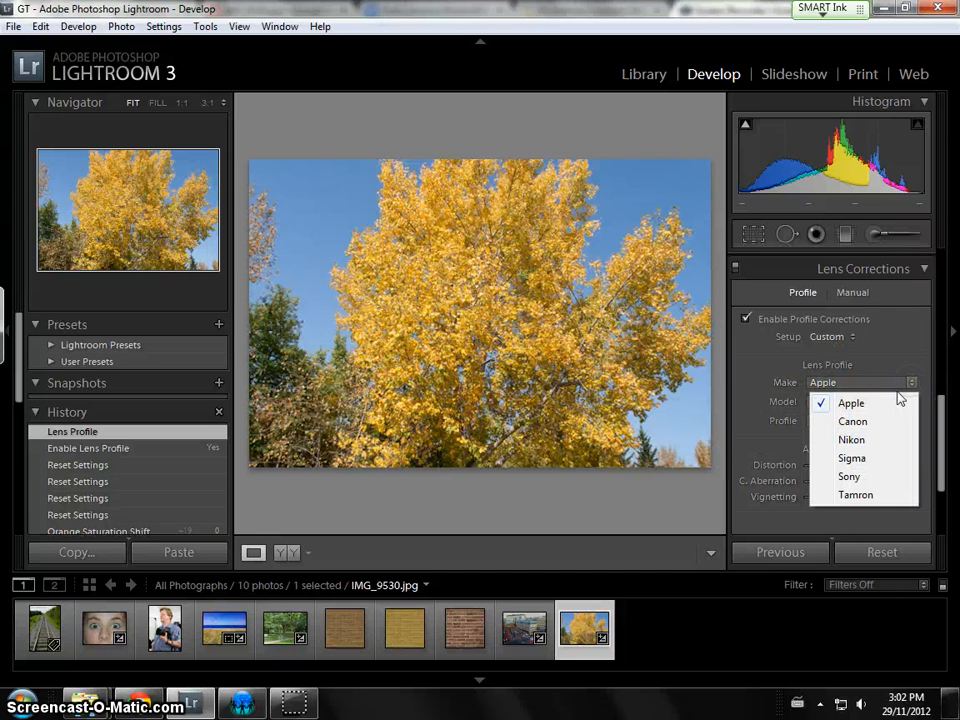
pyautogui.click(845, 422)
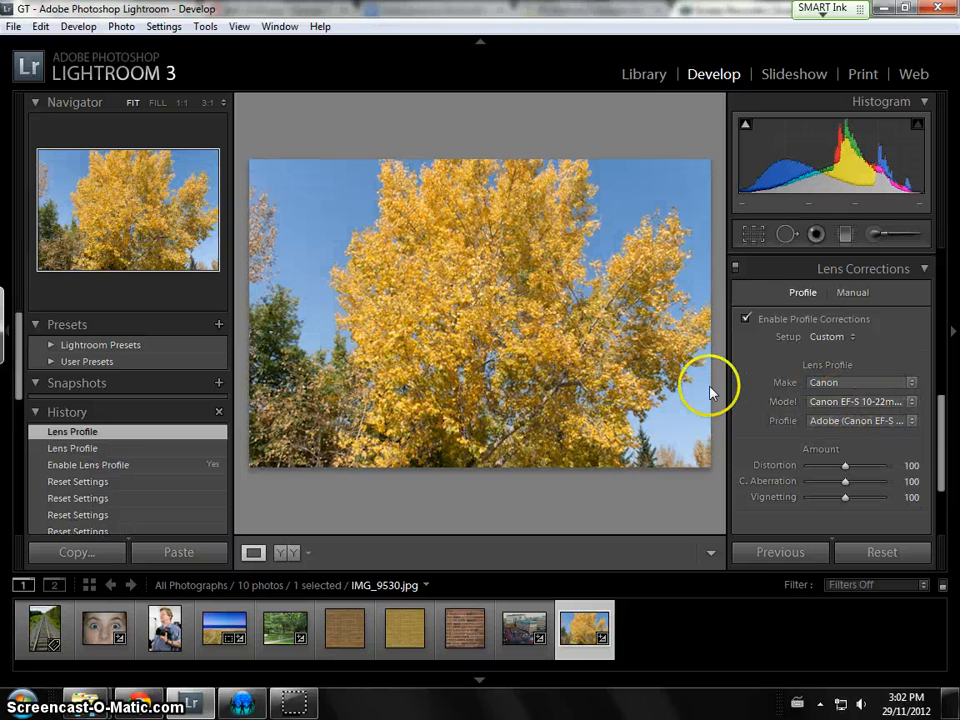
pyautogui.click(911, 401)
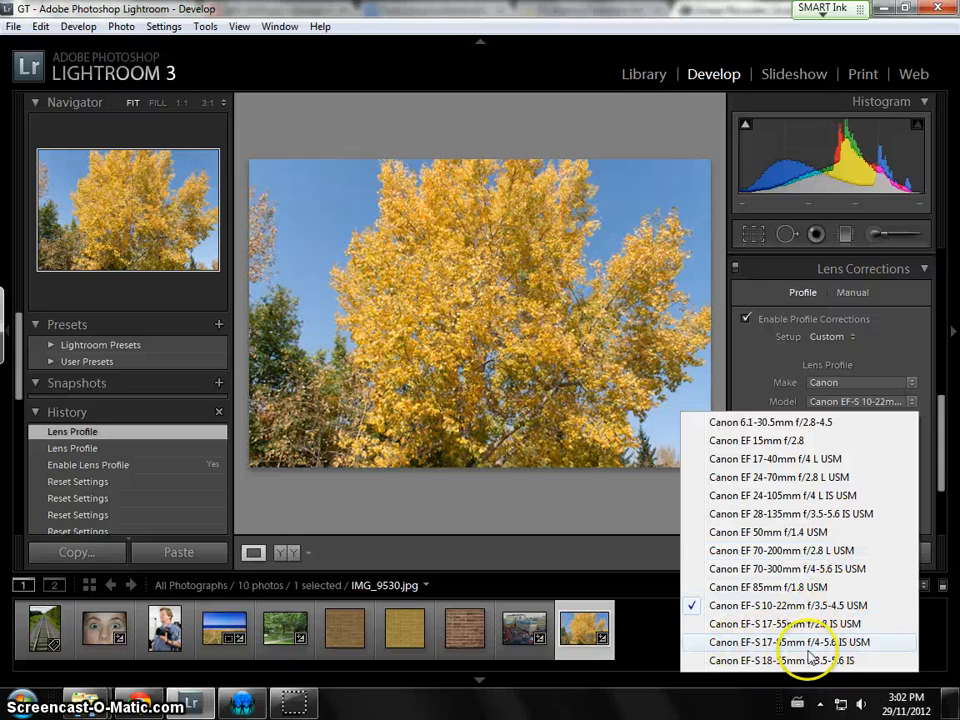
pyautogui.click(697, 642)
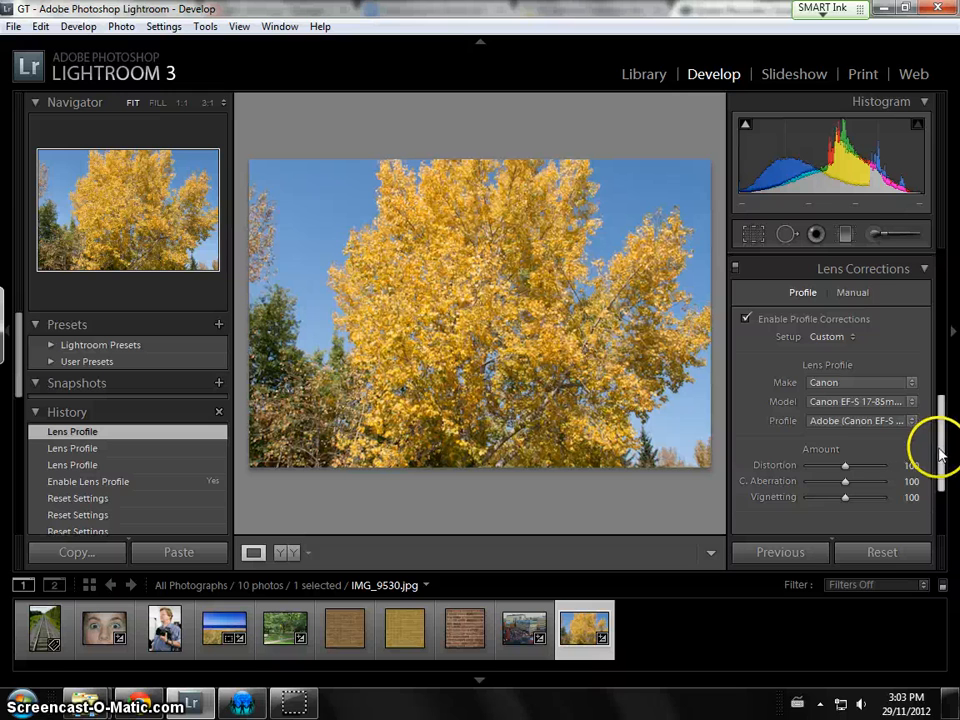
pyautogui.moveTo(938, 450)
pyautogui.mouseDown()
pyautogui.moveTo(938, 476)
pyautogui.moveTo(940, 440)
pyautogui.mouseUp()
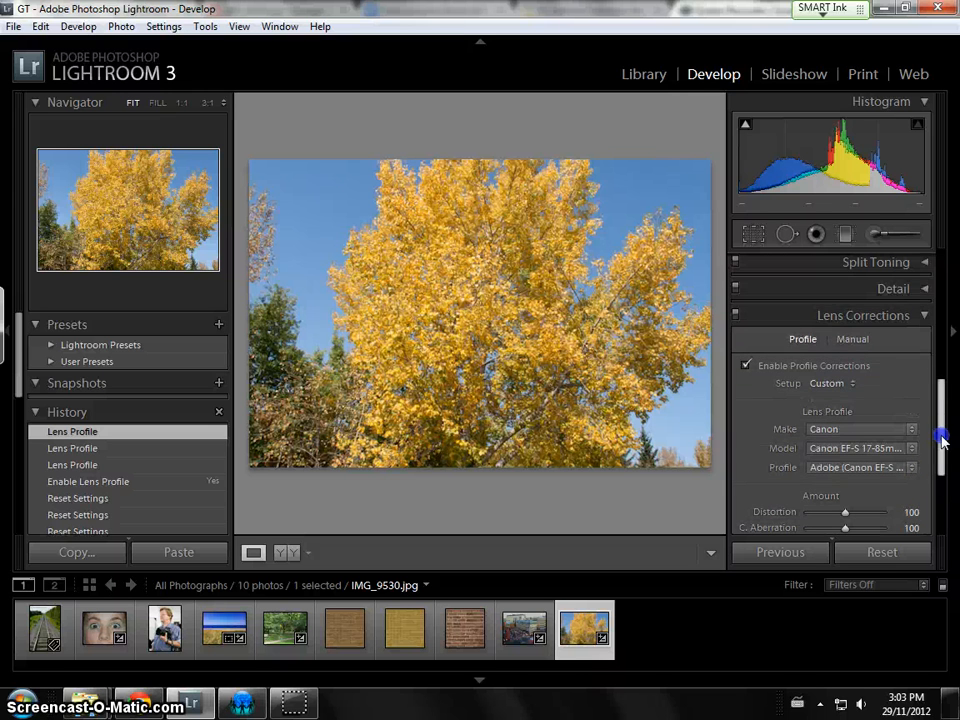
pyautogui.click(924, 315)
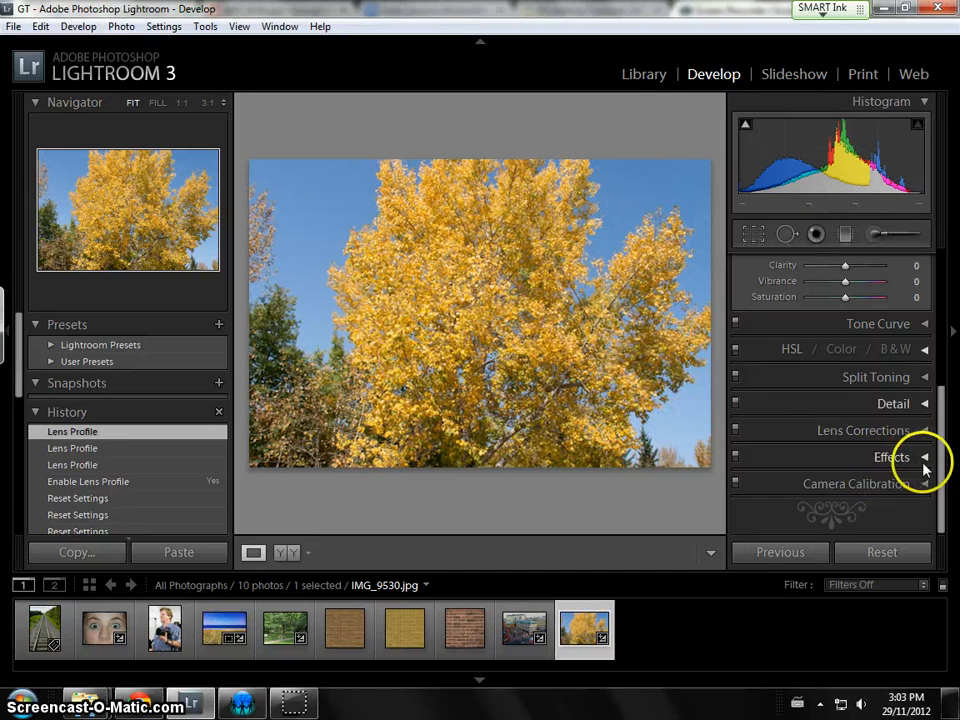
# Raise the photo's overall saturation to +10 and its clarity to +20
pyautogui.moveTo(940, 476); pyautogui.dragTo(942, 372)
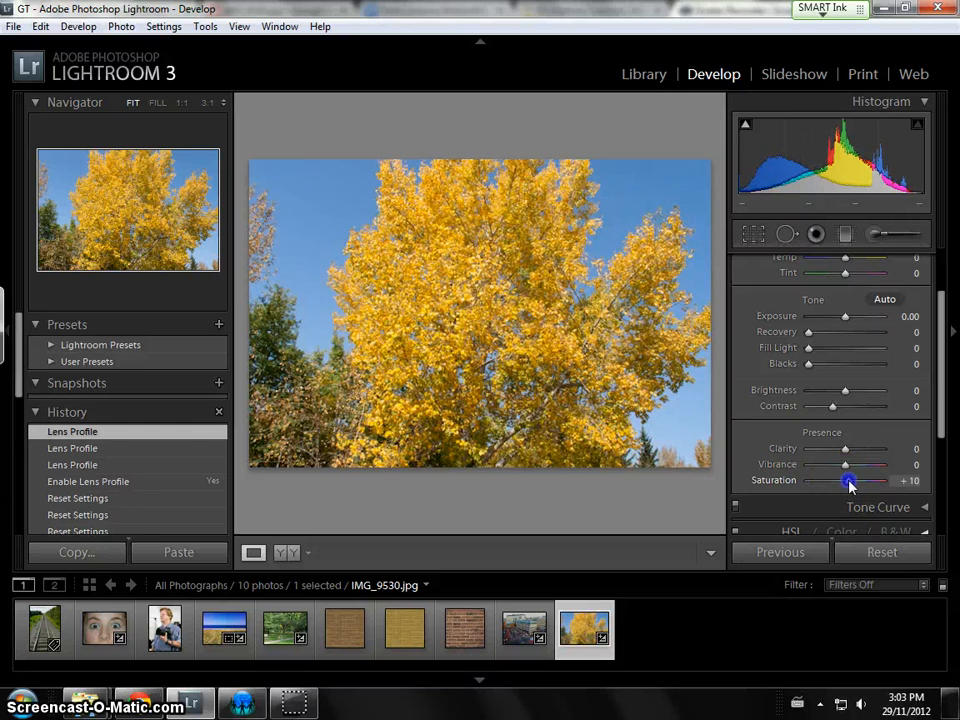
pyautogui.moveTo(850, 484); pyautogui.dragTo(851, 455)
# Try HSL luminance shifts of -25 for blue and -11 for yellow, and reset all the luminance values
pyautogui.moveTo(939, 399); pyautogui.dragTo(932, 476)
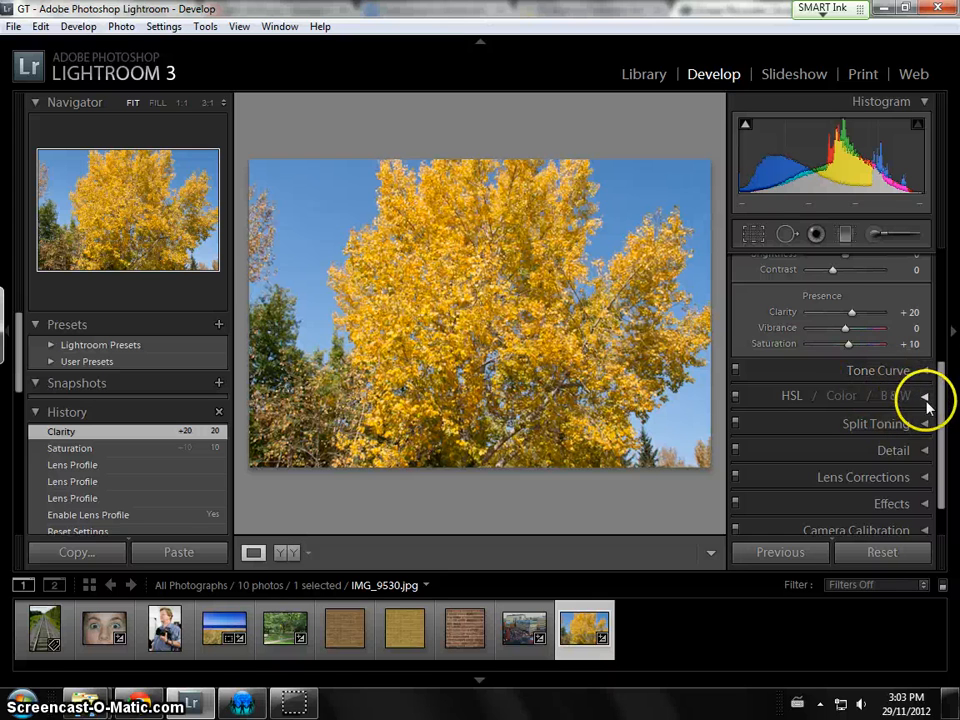
pyautogui.click(925, 400)
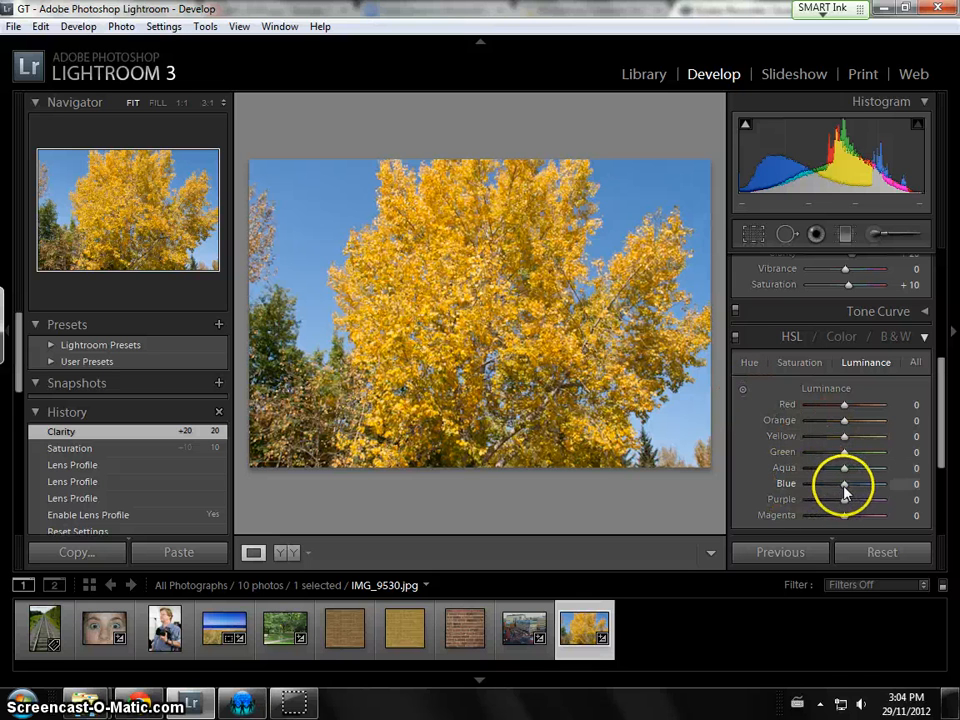
pyautogui.moveTo(845, 487); pyautogui.dragTo(846, 487)
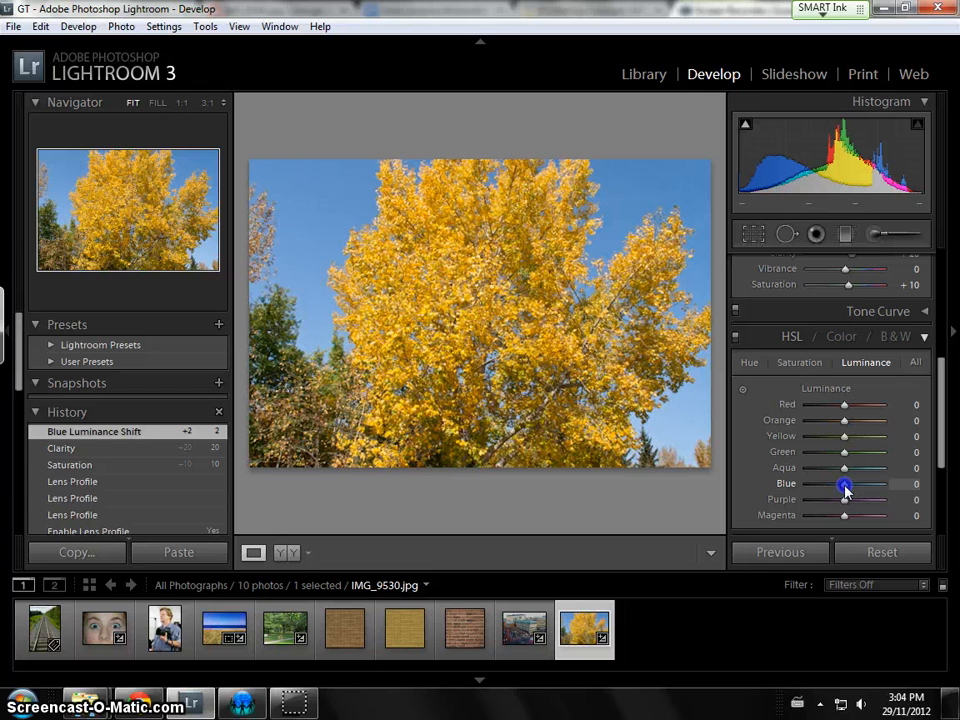
pyautogui.moveTo(845, 489)
pyautogui.mouseDown()
pyautogui.moveTo(829, 487)
pyautogui.moveTo(837, 490)
pyautogui.mouseUp()
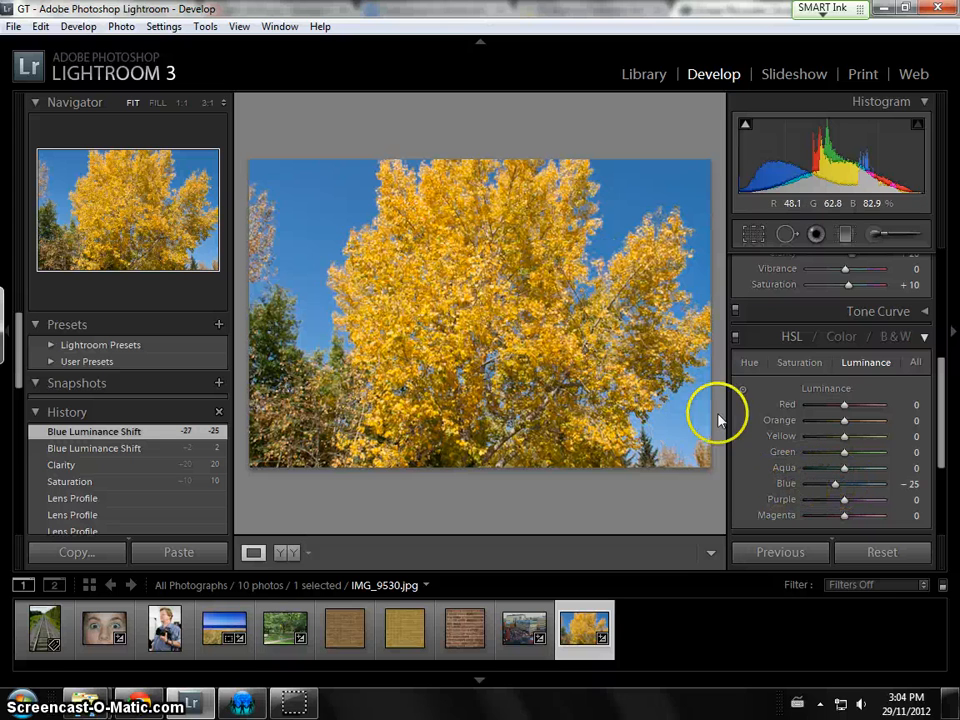
pyautogui.click(845, 438)
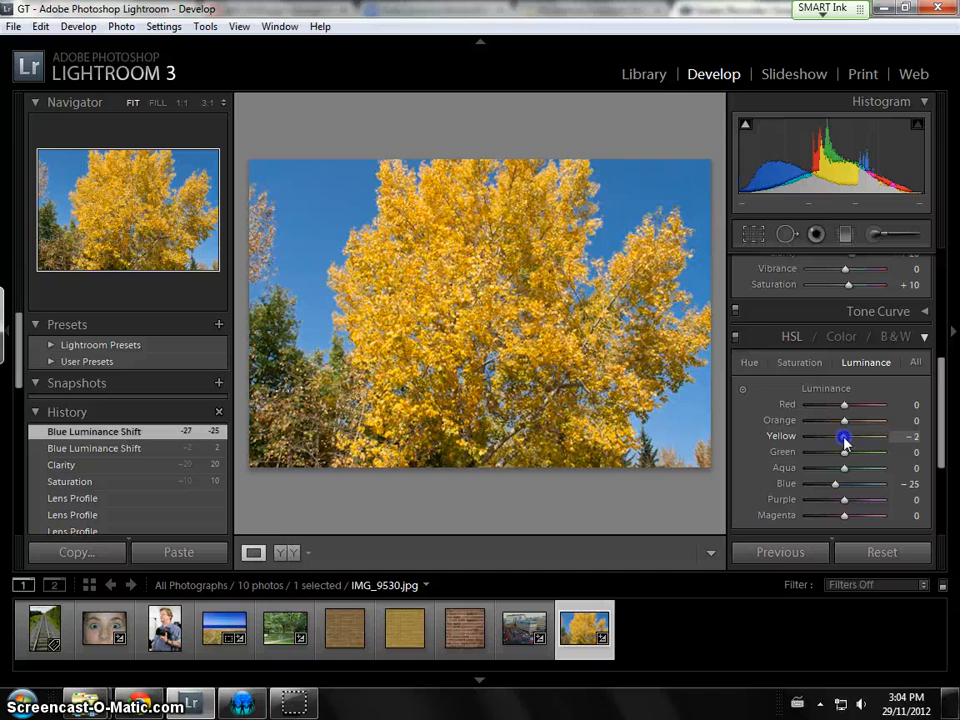
pyautogui.moveTo(846, 440); pyautogui.dragTo(841, 445)
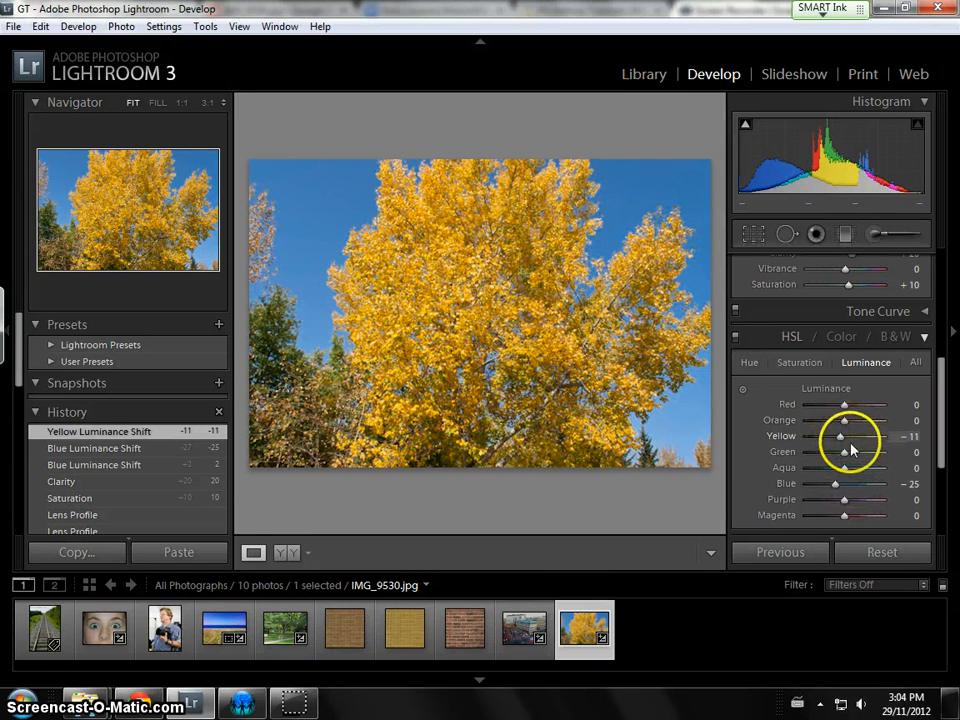
pyautogui.doubleClick(823, 389)
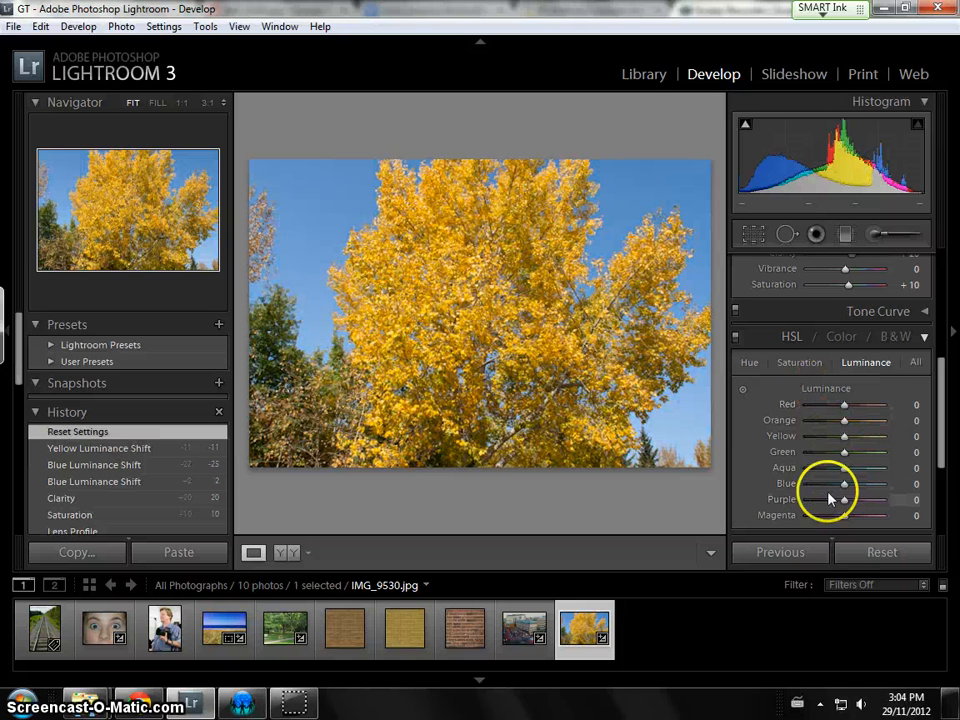
# Use the targeted luminance adjustment to darken the sky to blue -2 and the leaves to orange -11 and yellow -15
pyautogui.click(742, 389)
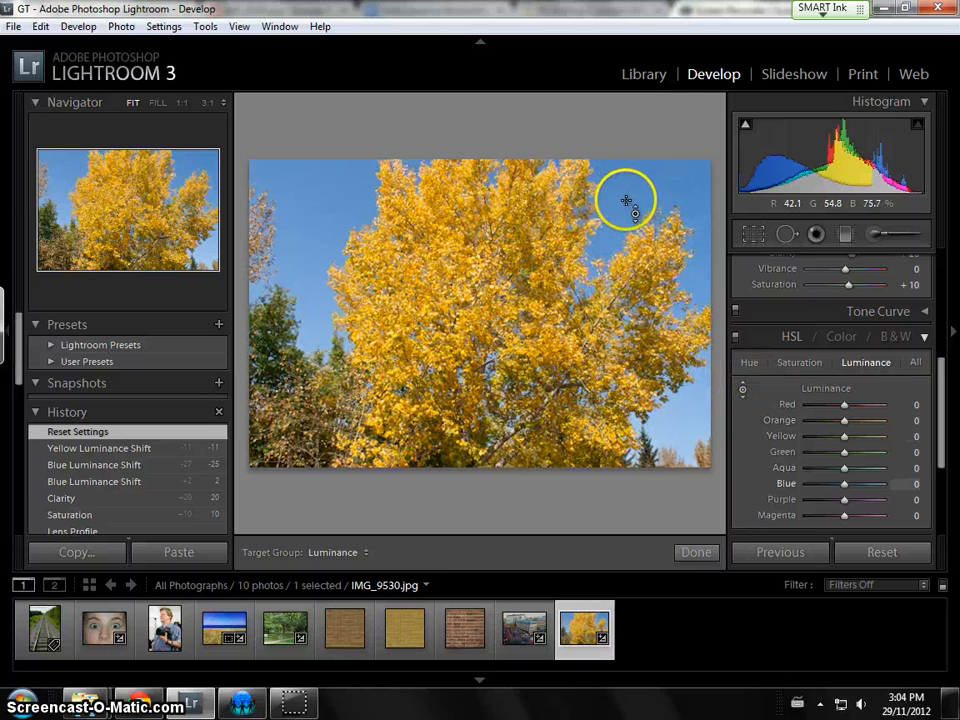
pyautogui.moveTo(622, 197)
pyautogui.mouseDown()
pyautogui.moveTo(622, 214)
pyautogui.moveTo(624, 171)
pyautogui.moveTo(624, 203)
pyautogui.mouseUp()
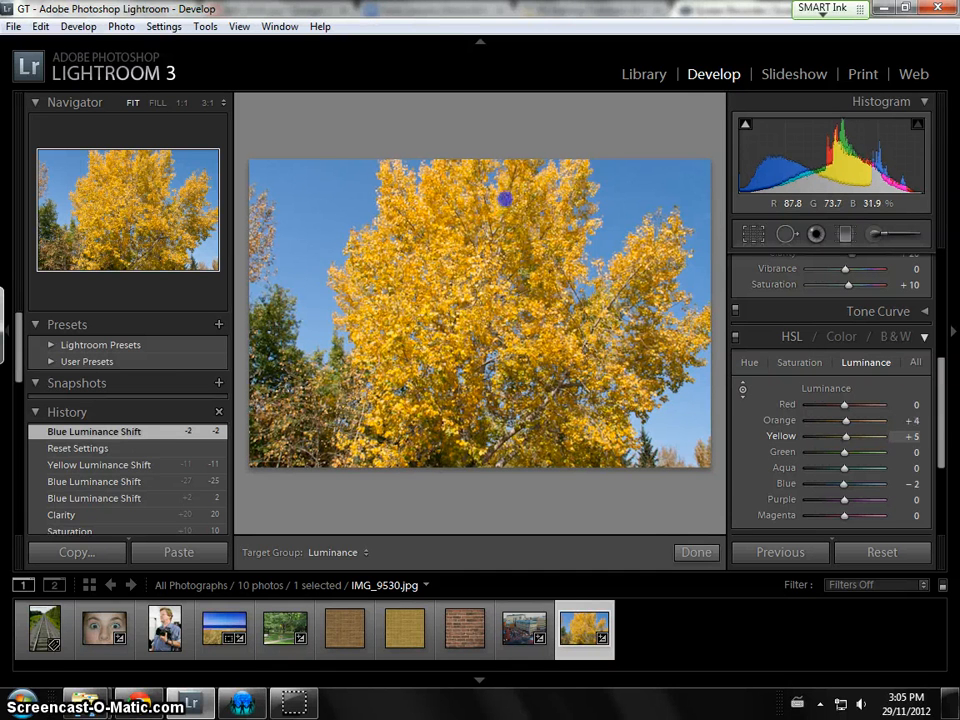
pyautogui.moveTo(506, 209); pyautogui.dragTo(504, 227)
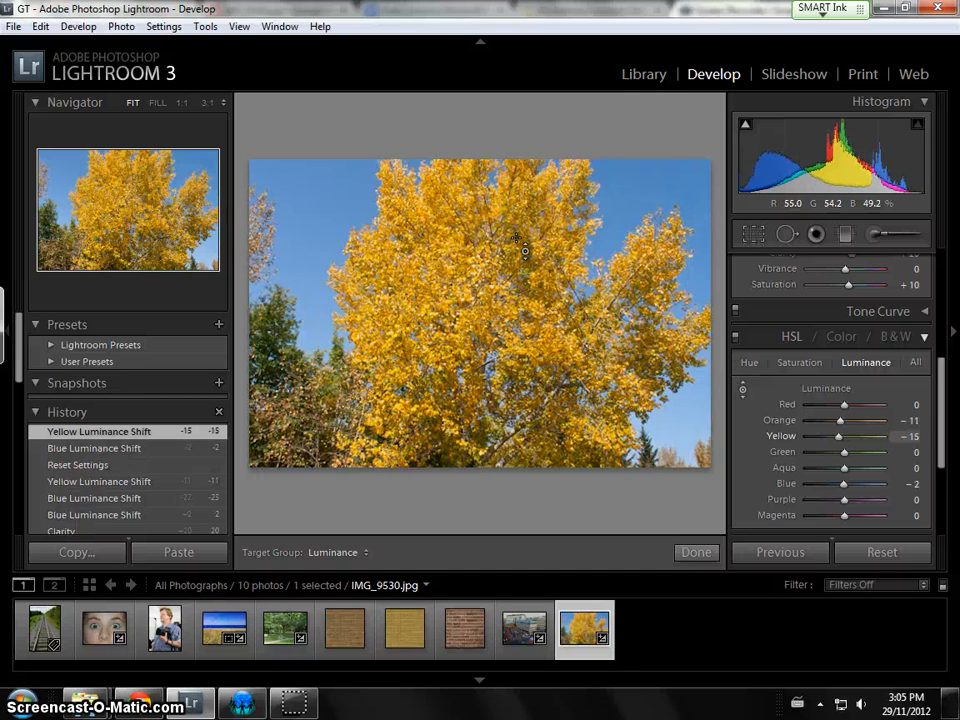
pyautogui.click(742, 391)
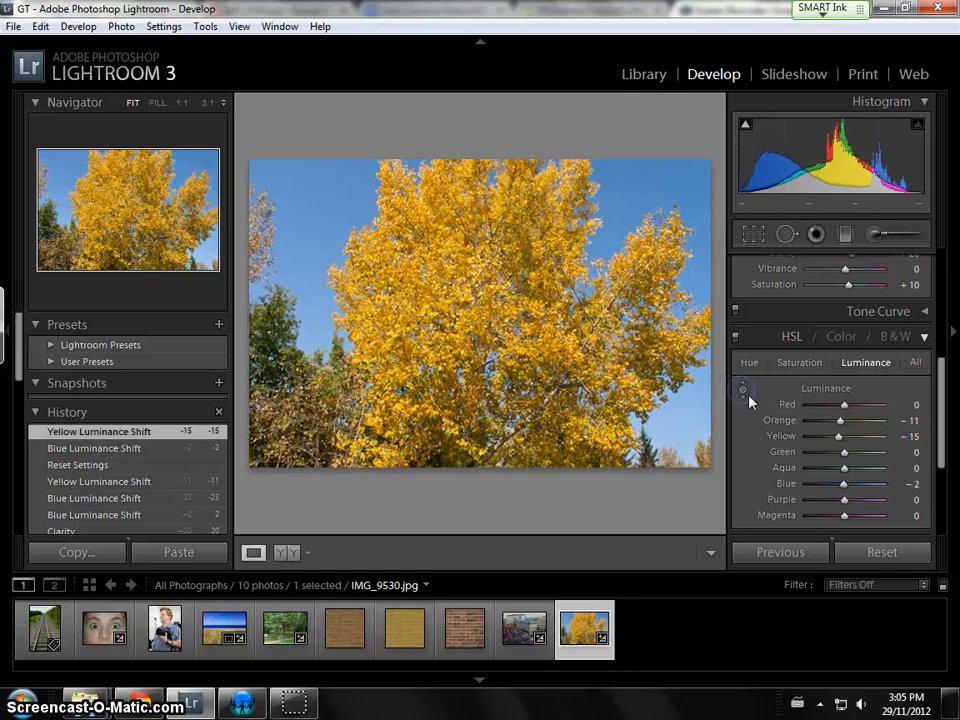
# View the HSL saturation adjustments and the hue adjustments for the individual colors
pyautogui.click(798, 364)
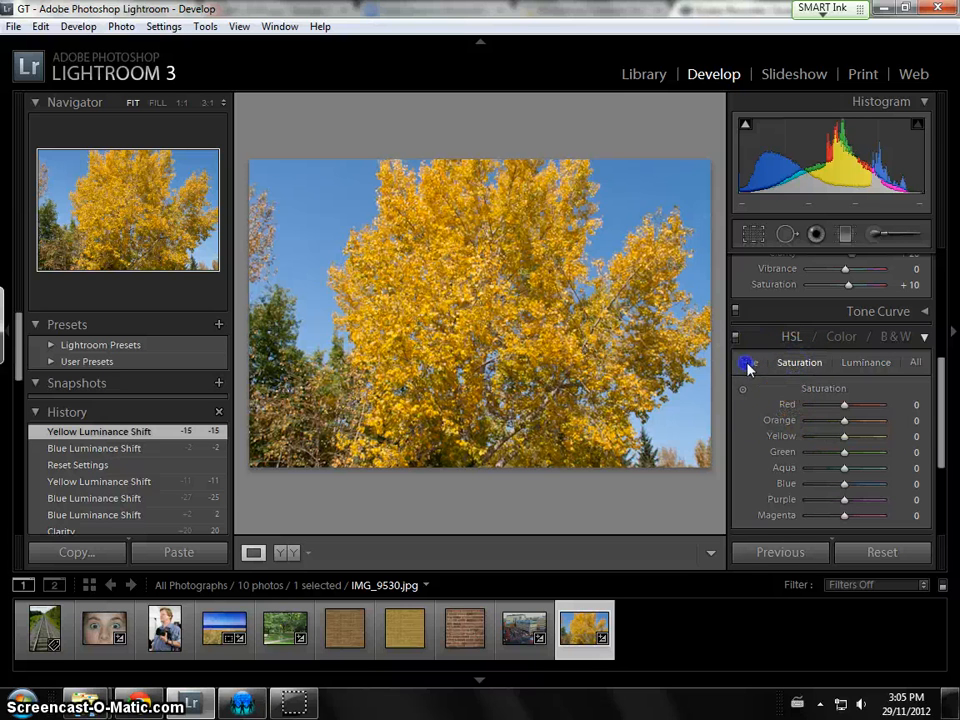
pyautogui.click(747, 365)
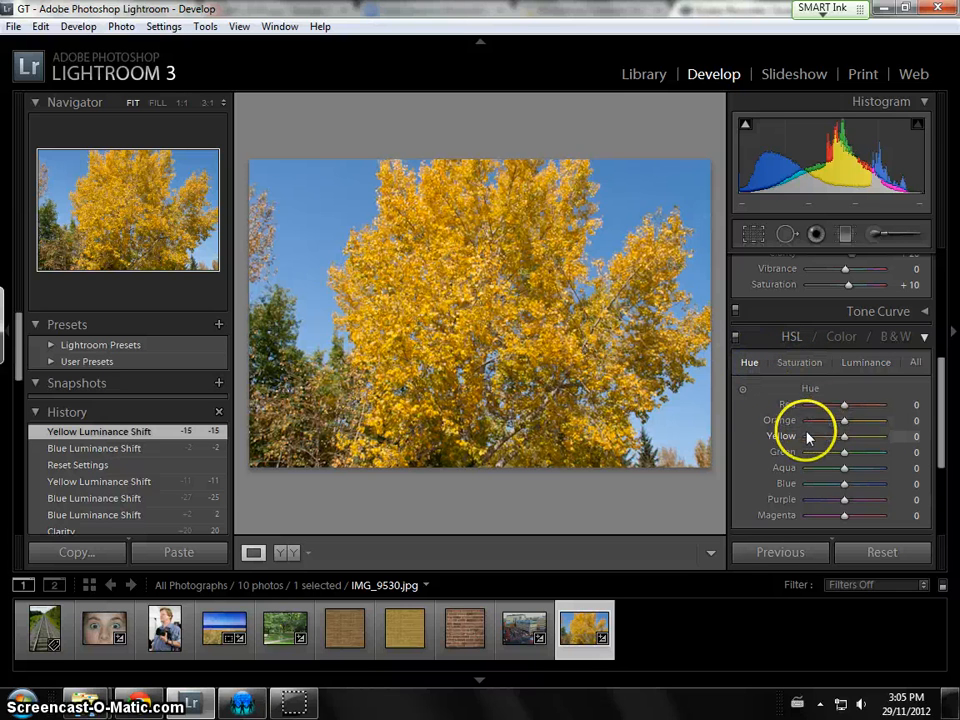
pyautogui.click(800, 363)
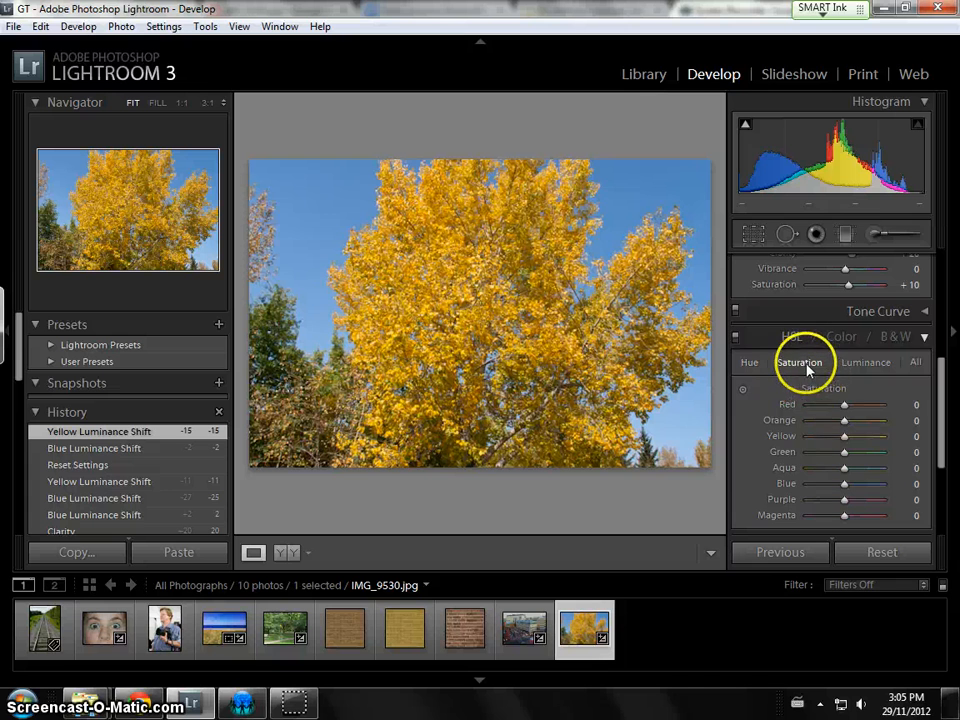
pyautogui.click(750, 363)
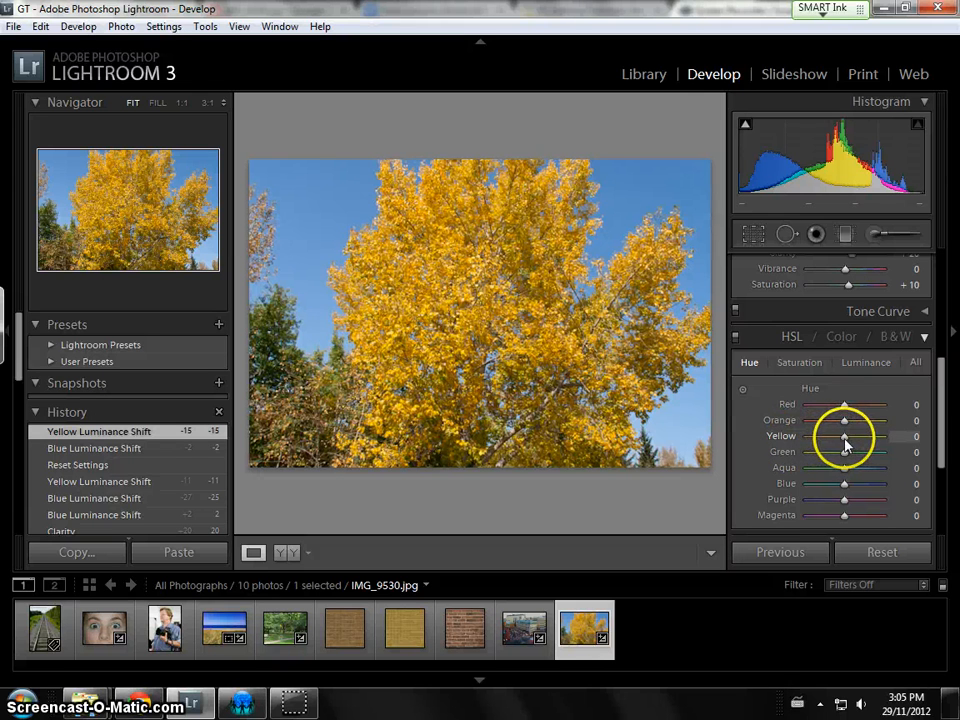
pyautogui.click(862, 366)
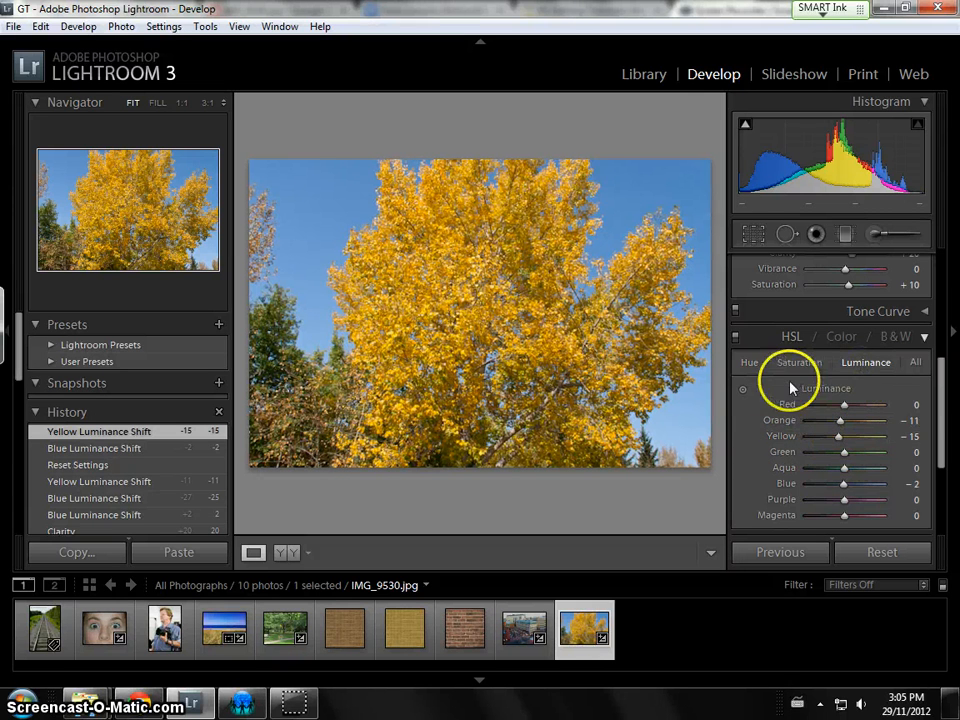
# Try HSL hue shifts of -70 for yellow, -20 for orange and -11 for blue, and reset all the hue values
pyautogui.click(751, 363)
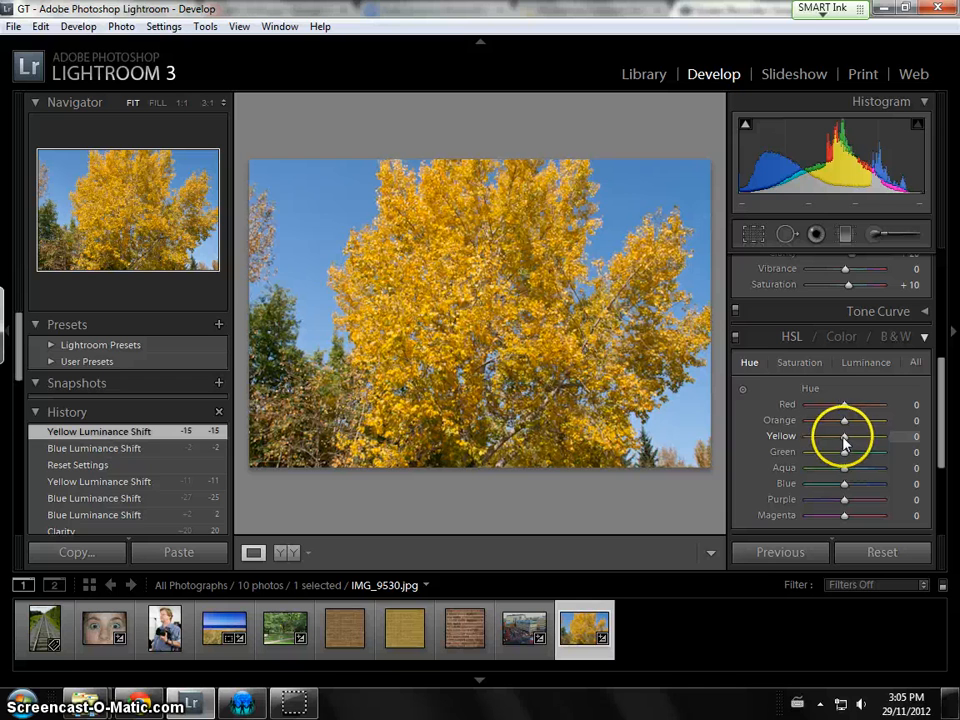
pyautogui.moveTo(844, 438); pyautogui.dragTo(844, 438)
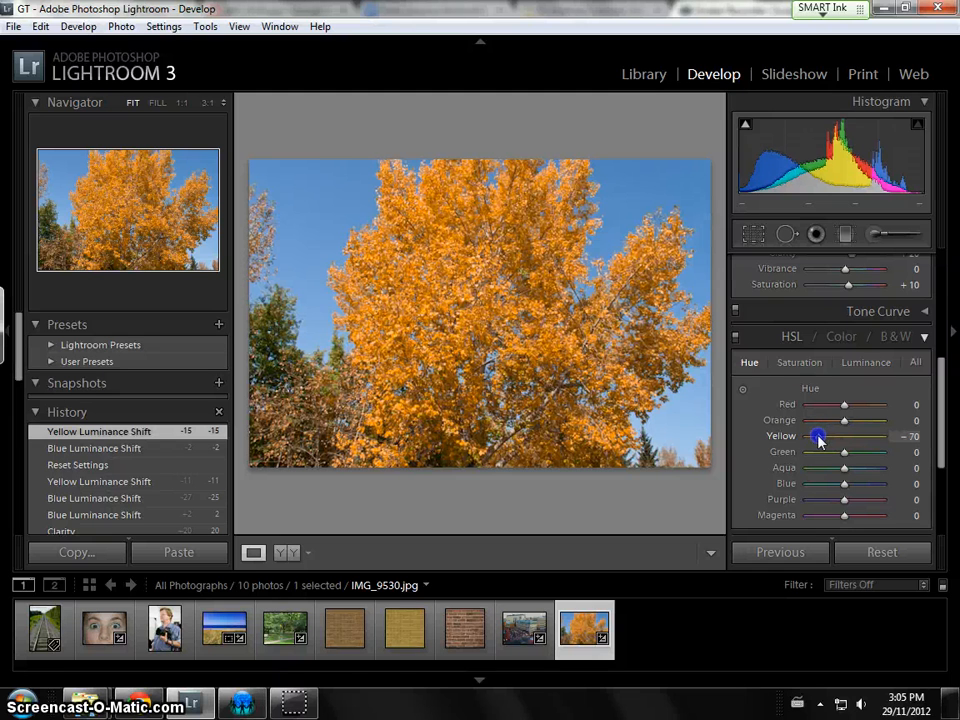
pyautogui.moveTo(818, 439); pyautogui.dragTo(820, 441)
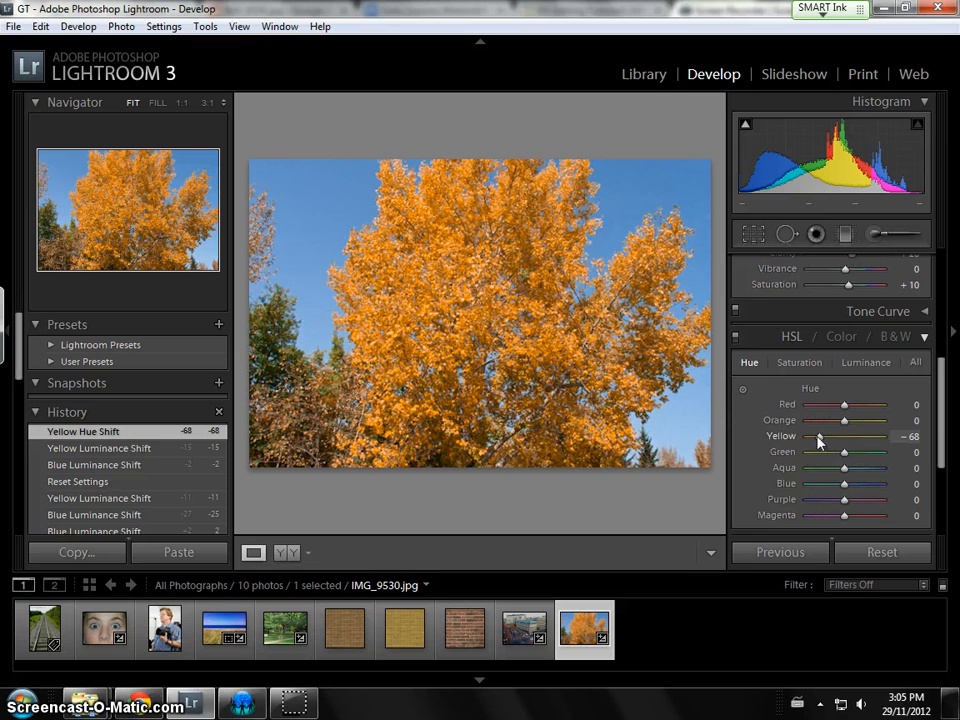
pyautogui.moveTo(820, 443); pyautogui.dragTo(842, 424)
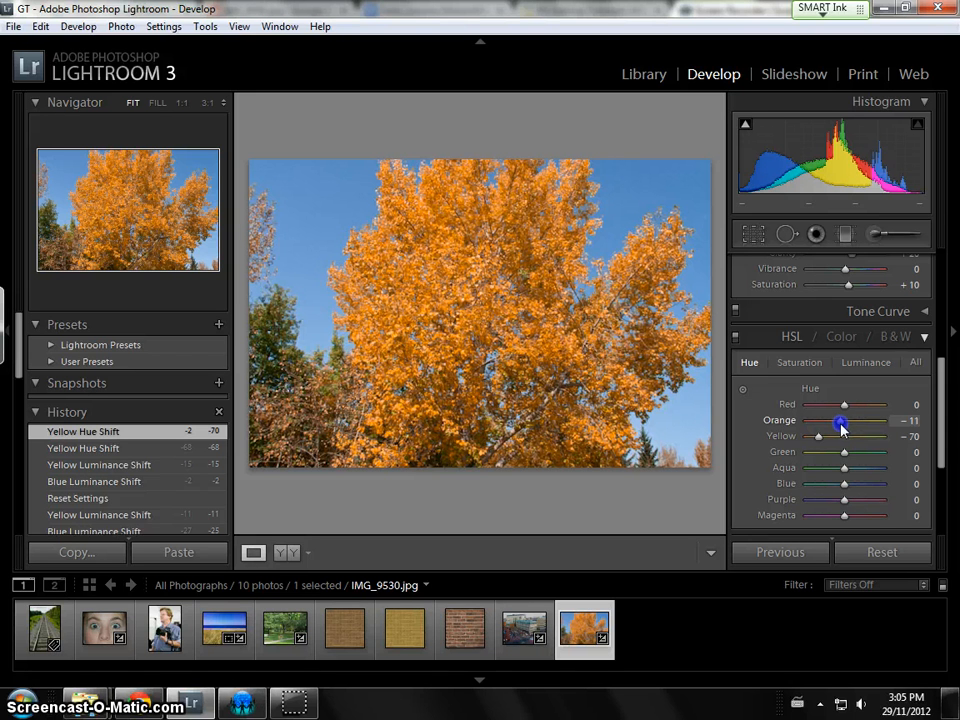
pyautogui.moveTo(840, 427); pyautogui.dragTo(841, 427)
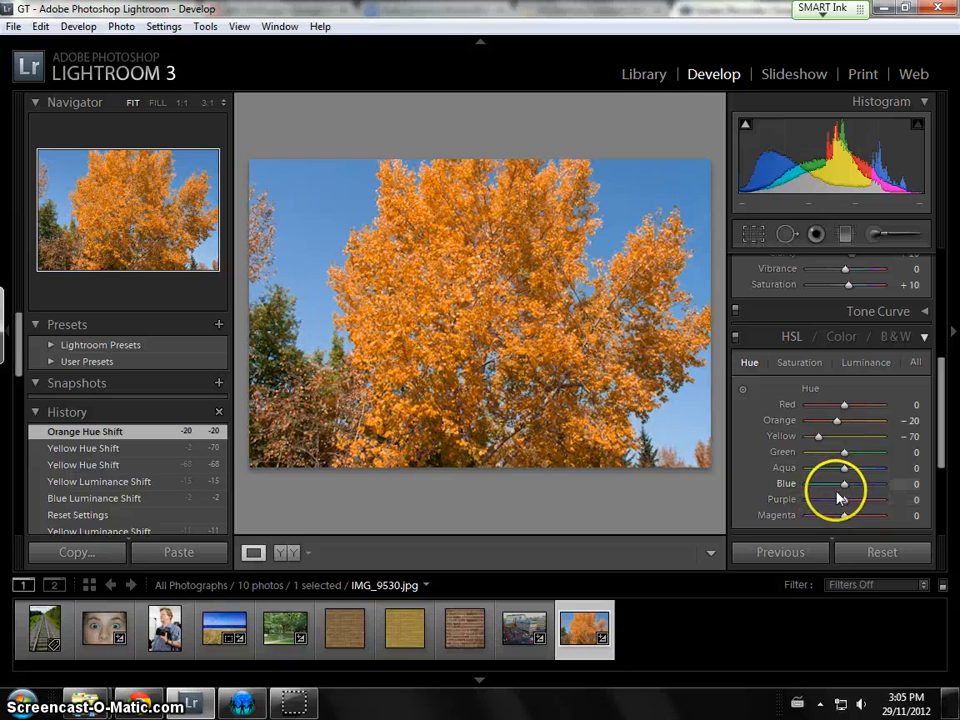
pyautogui.moveTo(843, 487)
pyautogui.mouseDown()
pyautogui.moveTo(802, 485)
pyautogui.moveTo(839, 490)
pyautogui.mouseUp()
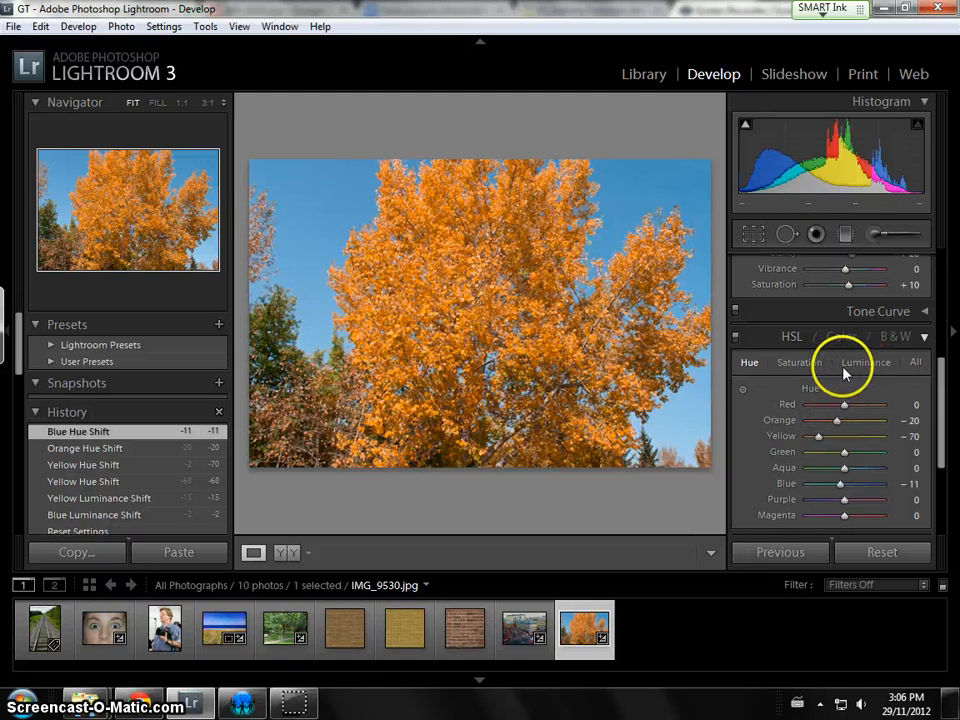
pyautogui.doubleClick(810, 388)
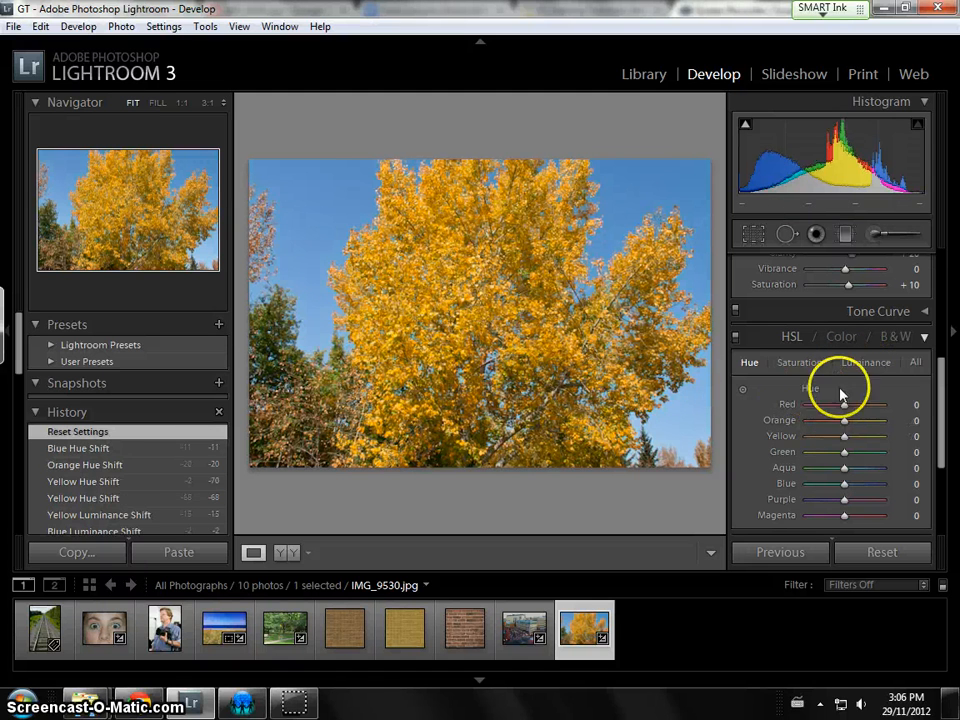
# Set the HSL luminance of blue to -7 and reset the yellow luminance to 0
pyautogui.click(866, 363)
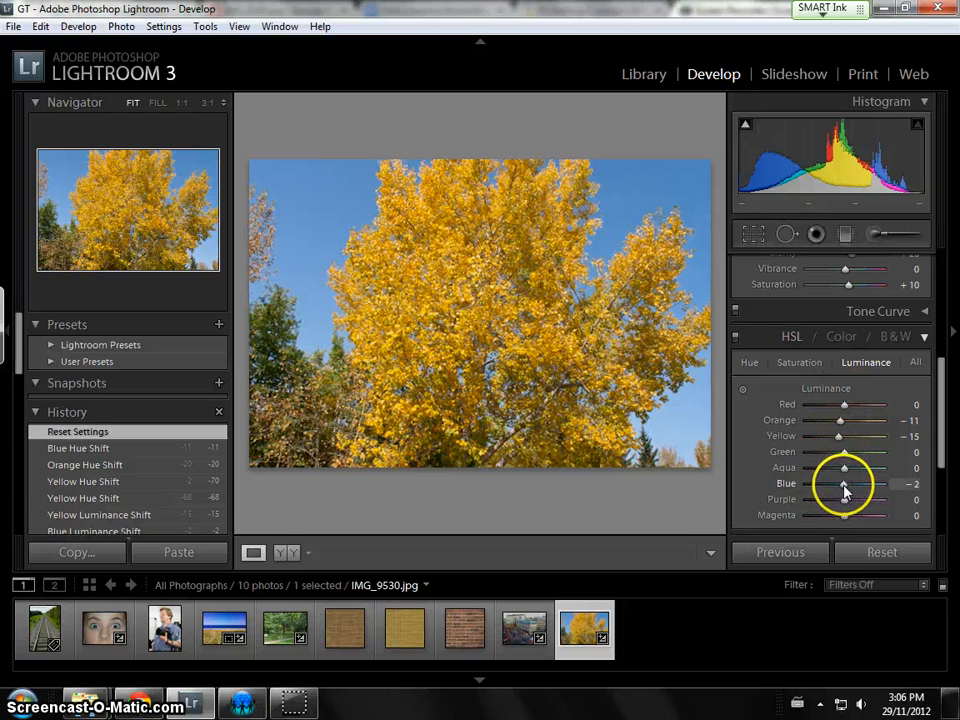
pyautogui.moveTo(845, 489); pyautogui.dragTo(844, 489)
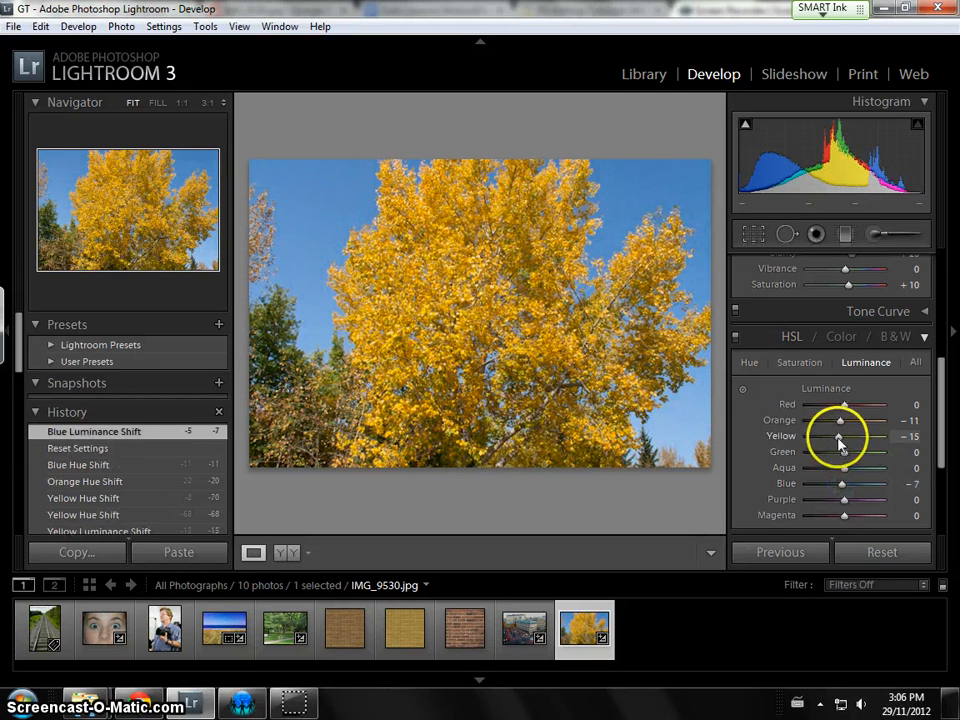
pyautogui.doubleClick(783, 437)
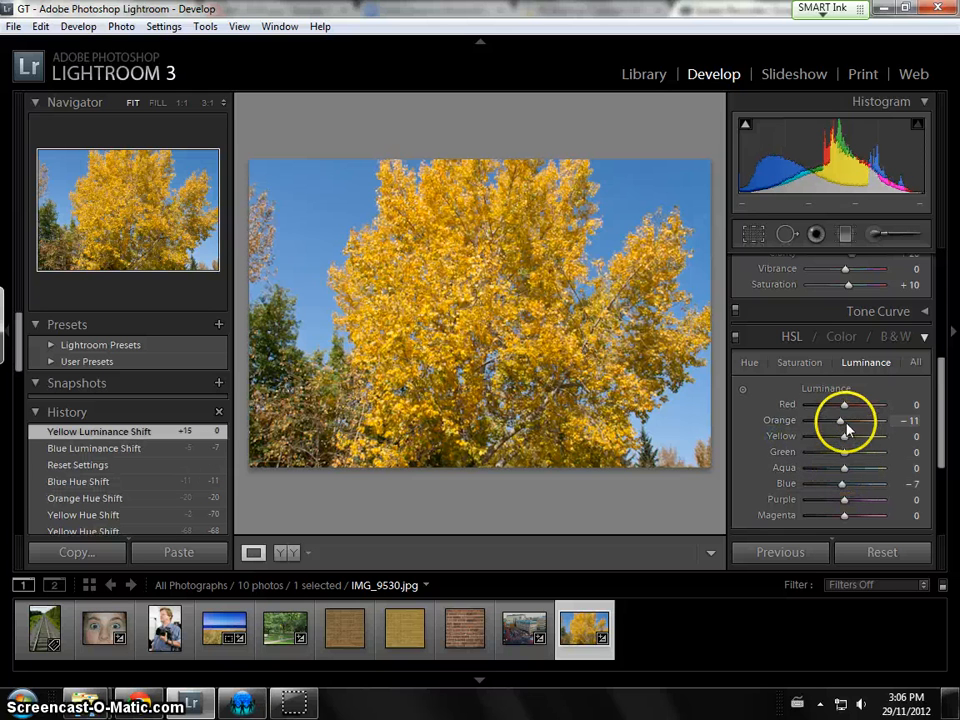
pyautogui.moveTo(939, 396)
pyautogui.mouseDown()
pyautogui.moveTo(942, 410)
pyautogui.moveTo(943, 392)
pyautogui.mouseUp()
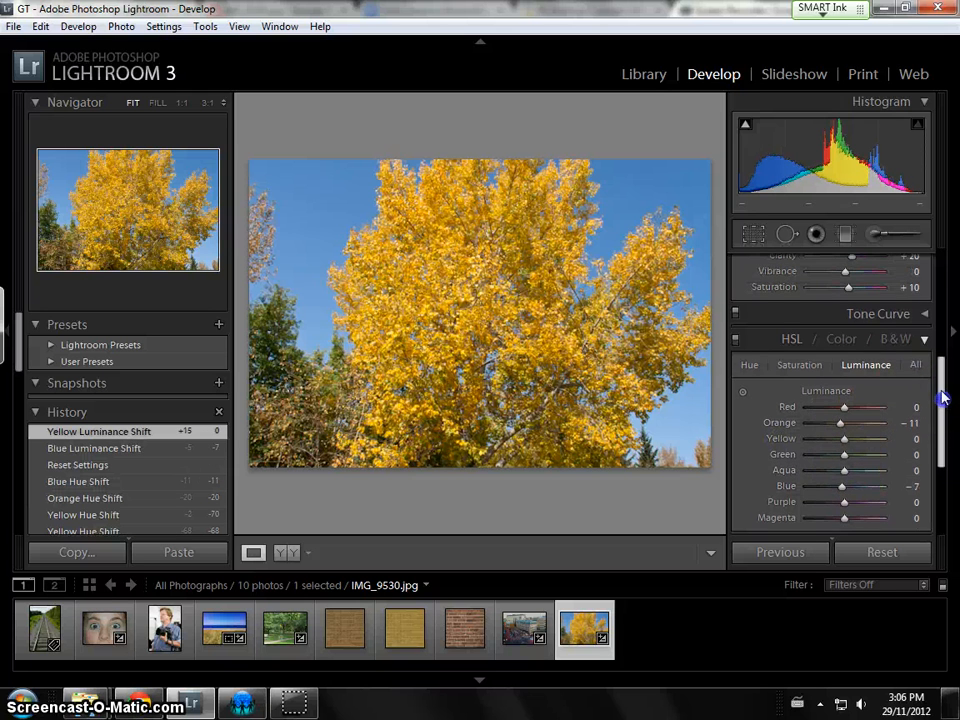
pyautogui.click(923, 336)
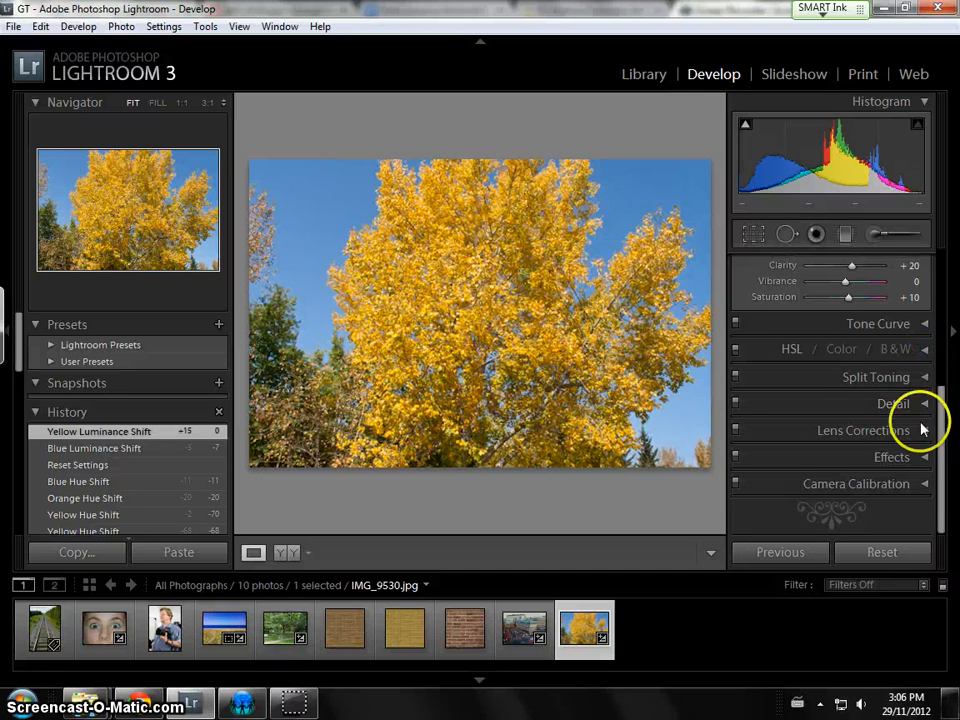
# Darken the photo's edges with a Highlight Priority post-crop vignette, setting its amount to -31
pyautogui.click(925, 460)
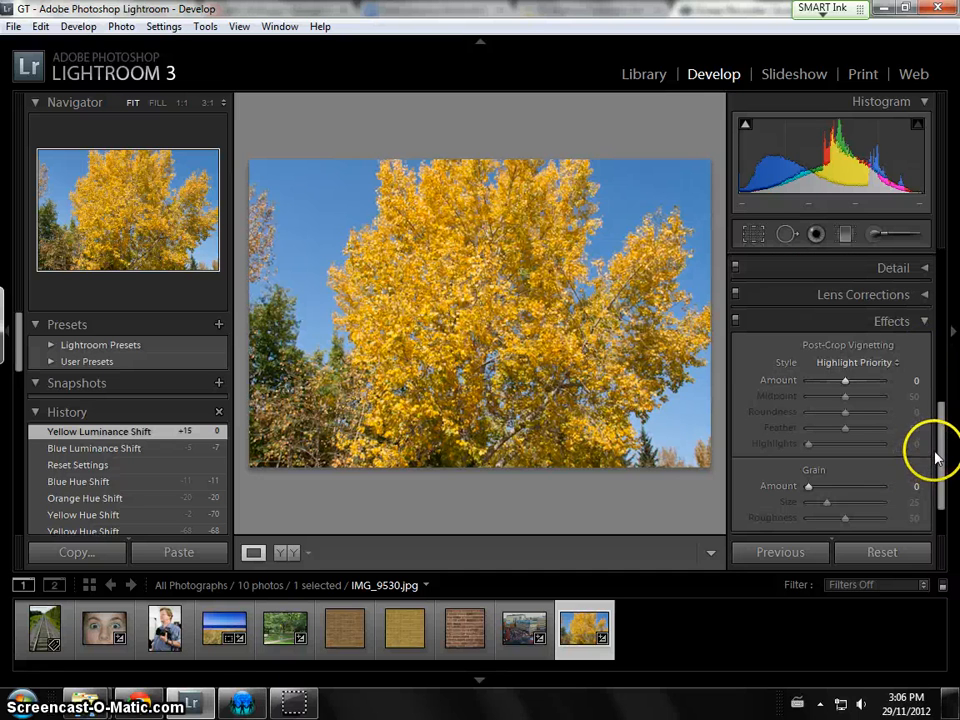
pyautogui.moveTo(938, 452); pyautogui.dragTo(939, 460)
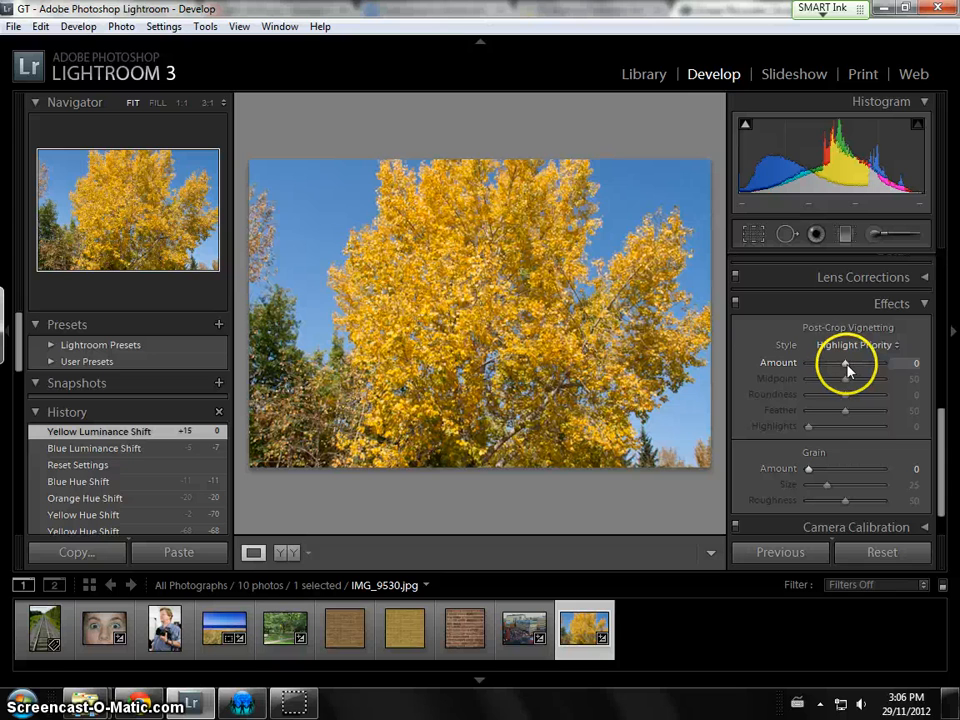
pyautogui.moveTo(846, 368); pyautogui.dragTo(823, 368)
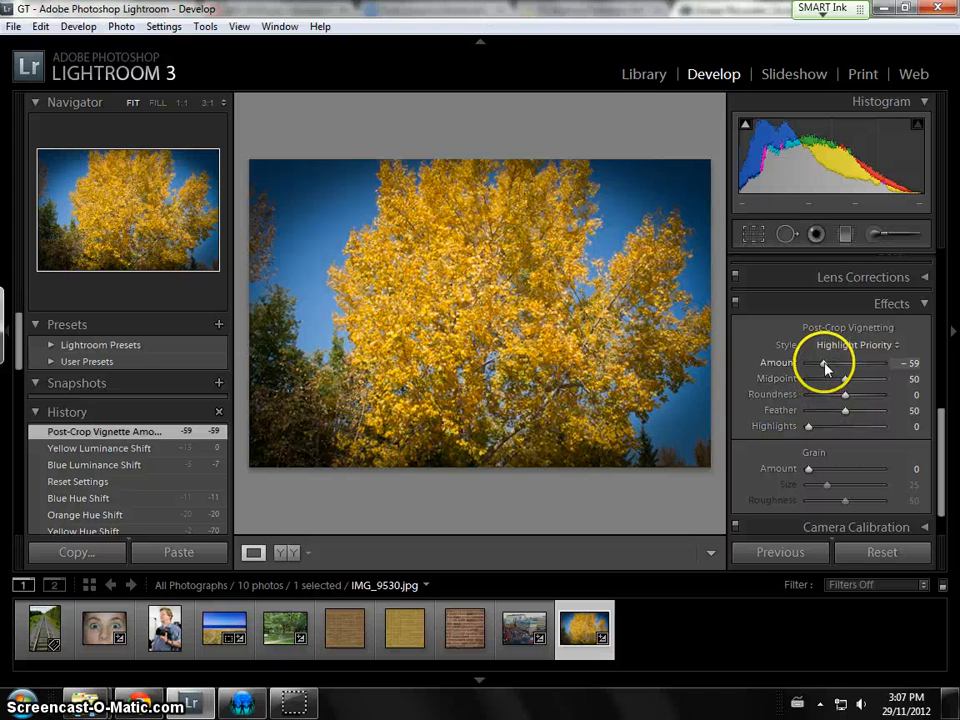
pyautogui.moveTo(825, 368); pyautogui.dragTo(841, 374)
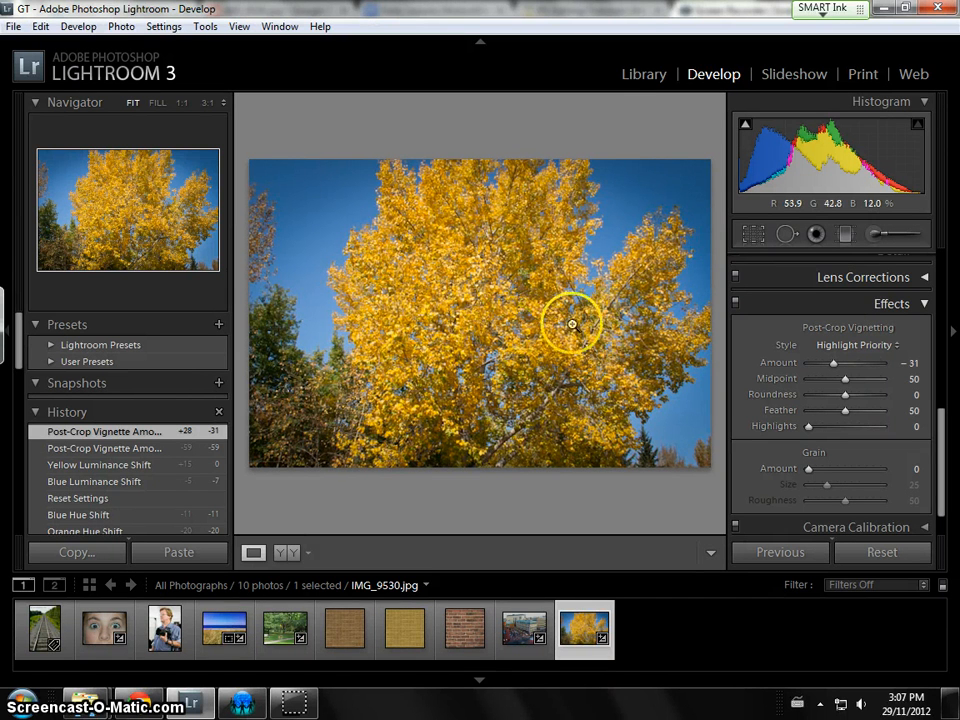
pyautogui.click(924, 304)
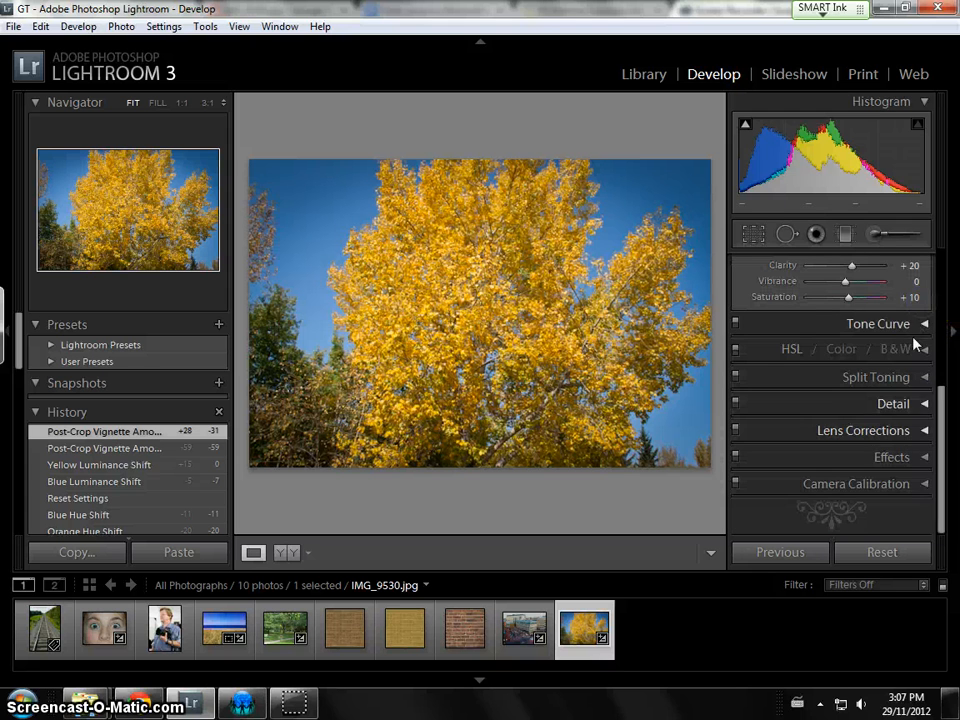
# Reopen the HSL luminance adjustments for the individual colors
pyautogui.moveTo(936, 439); pyautogui.dragTo(945, 403)
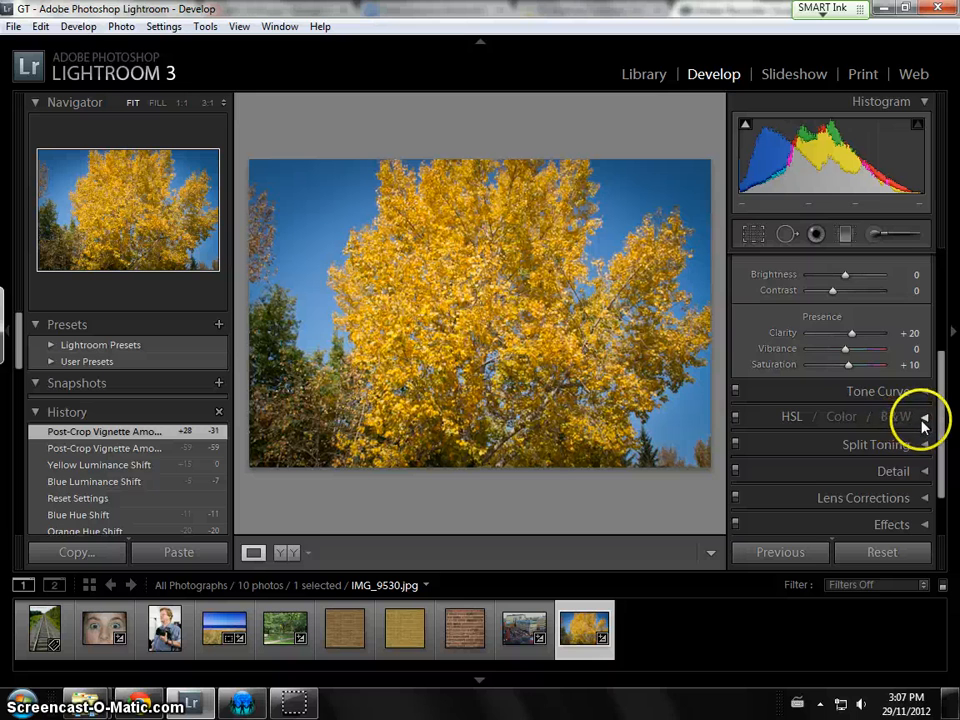
pyautogui.click(924, 418)
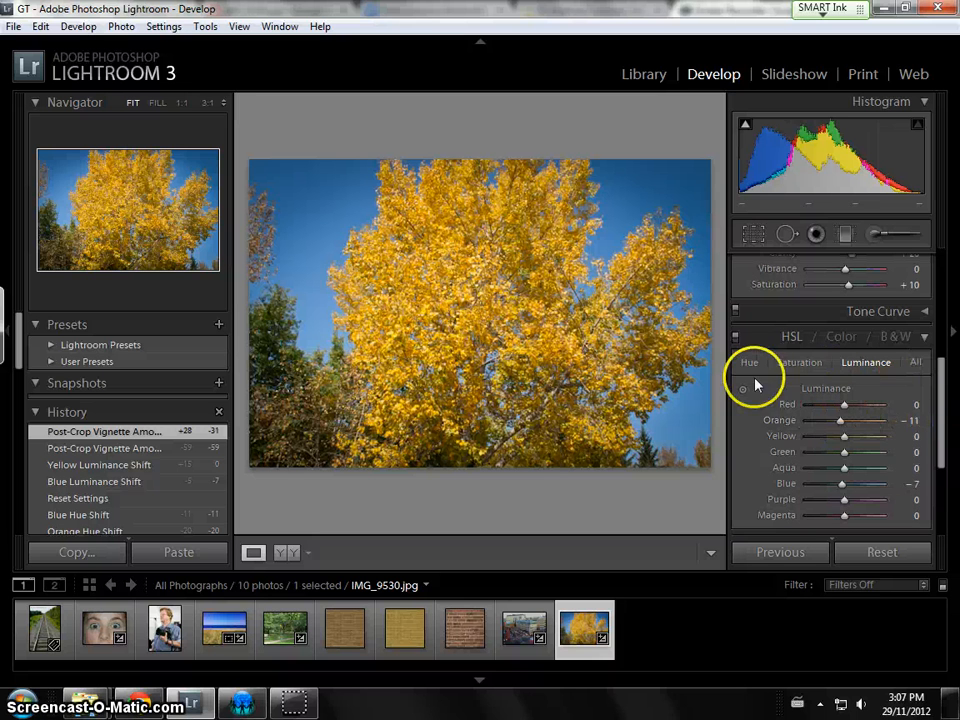